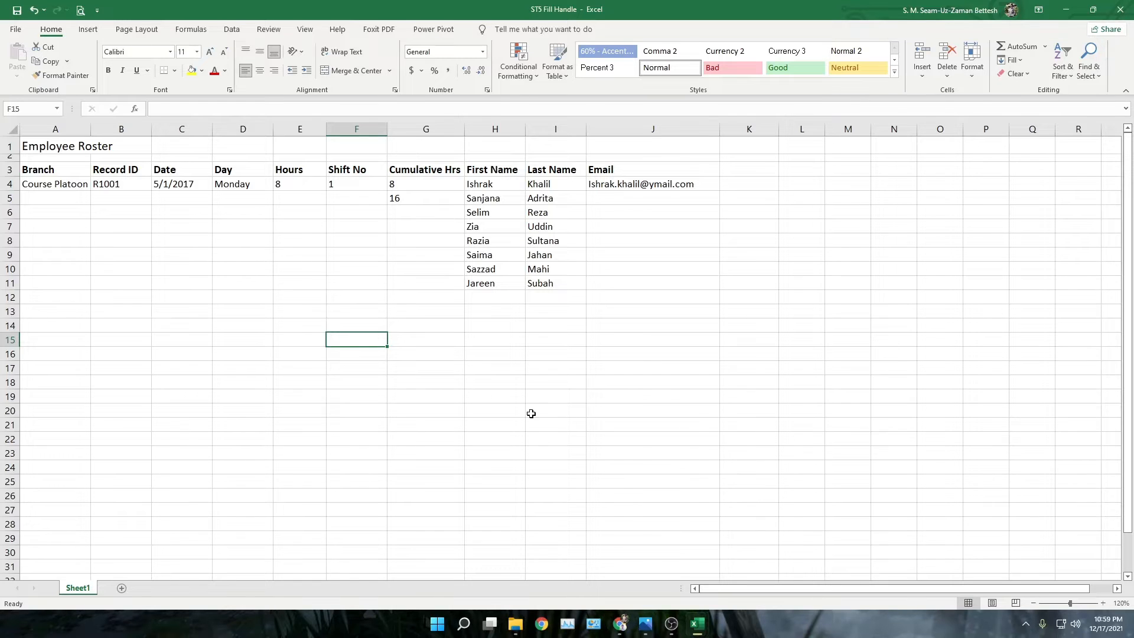
scroll(238, 349, "up", 2)
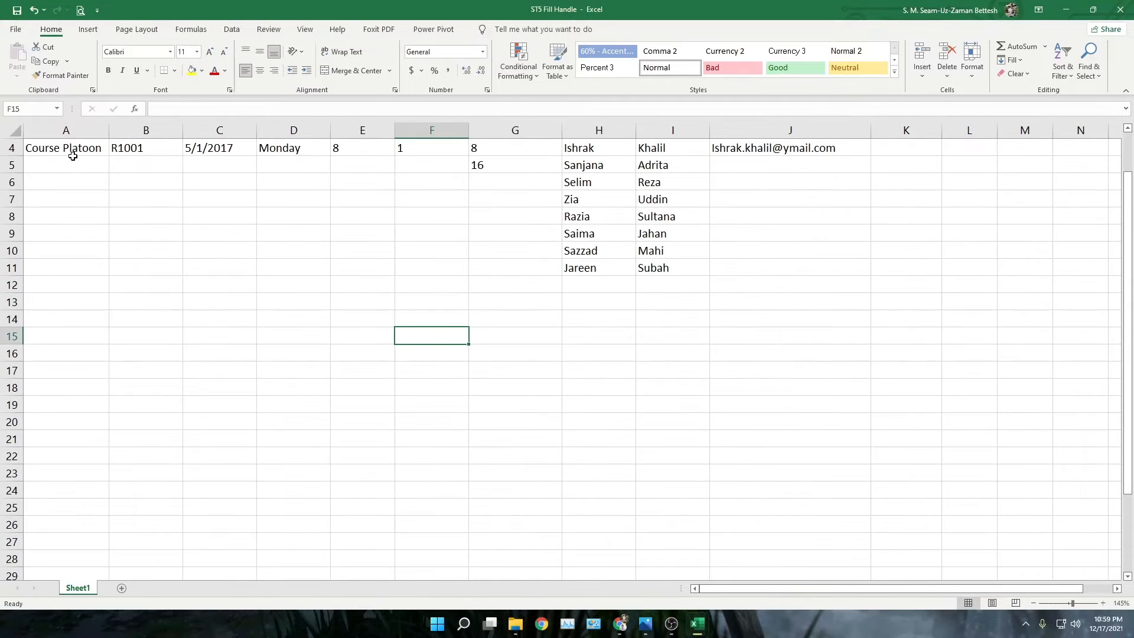
left_click(81, 148)
key("Delete")
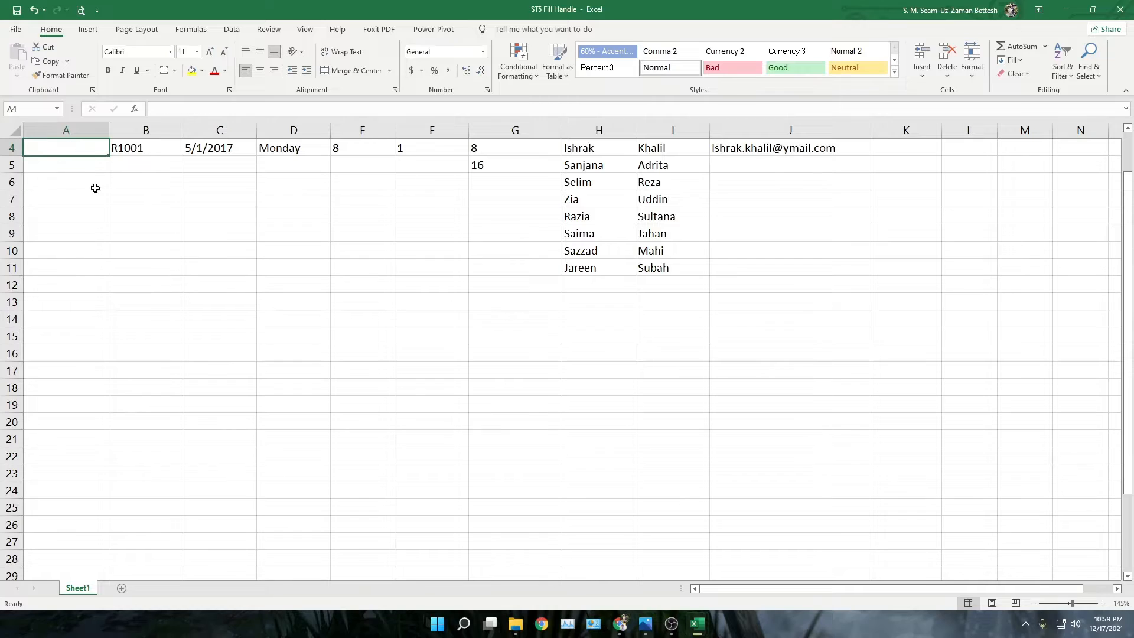
scroll(203, 342, "up", 1)
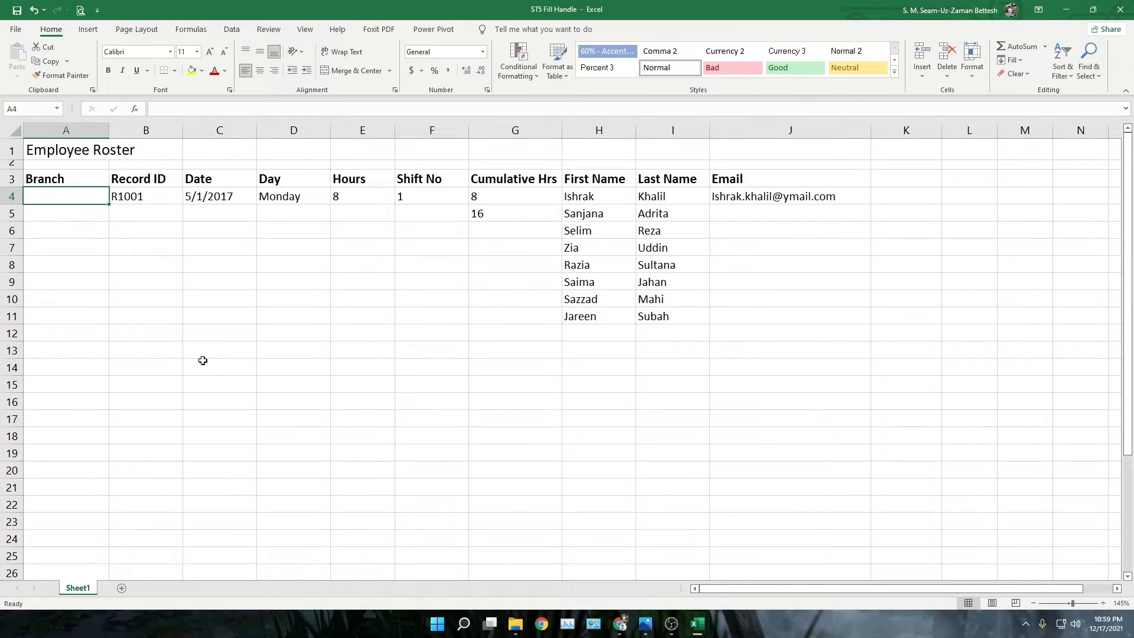
key("ctrl+z")
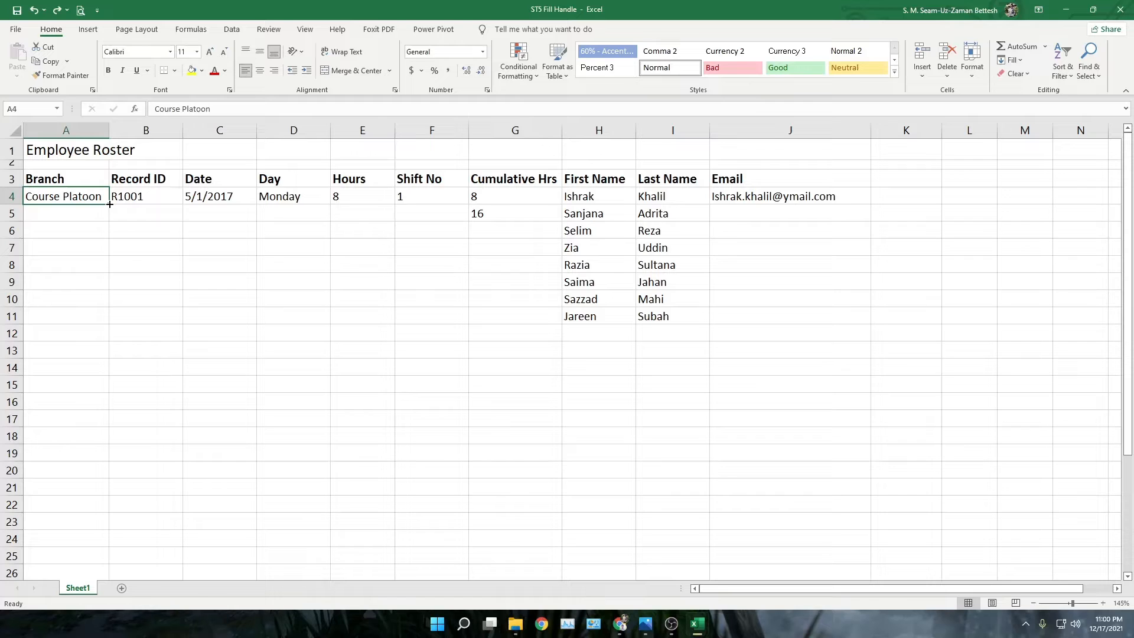
Step: Fill the Branch entry and the Record ID series from row 4 down to row 17
left_click_drag(110, 204, 110, 428)
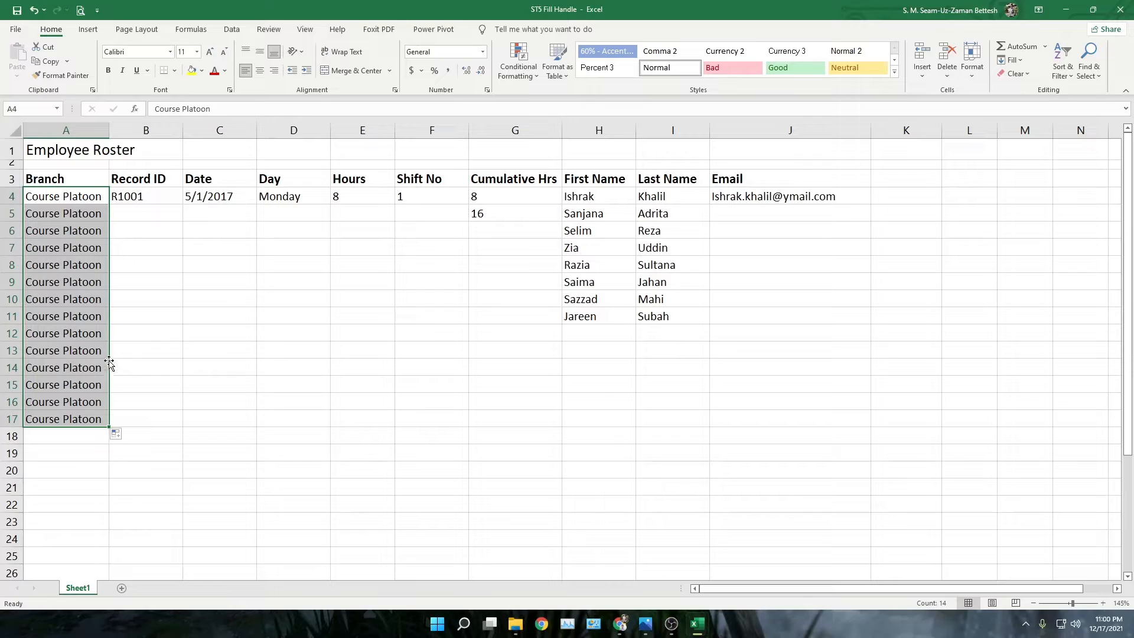
left_click(164, 198)
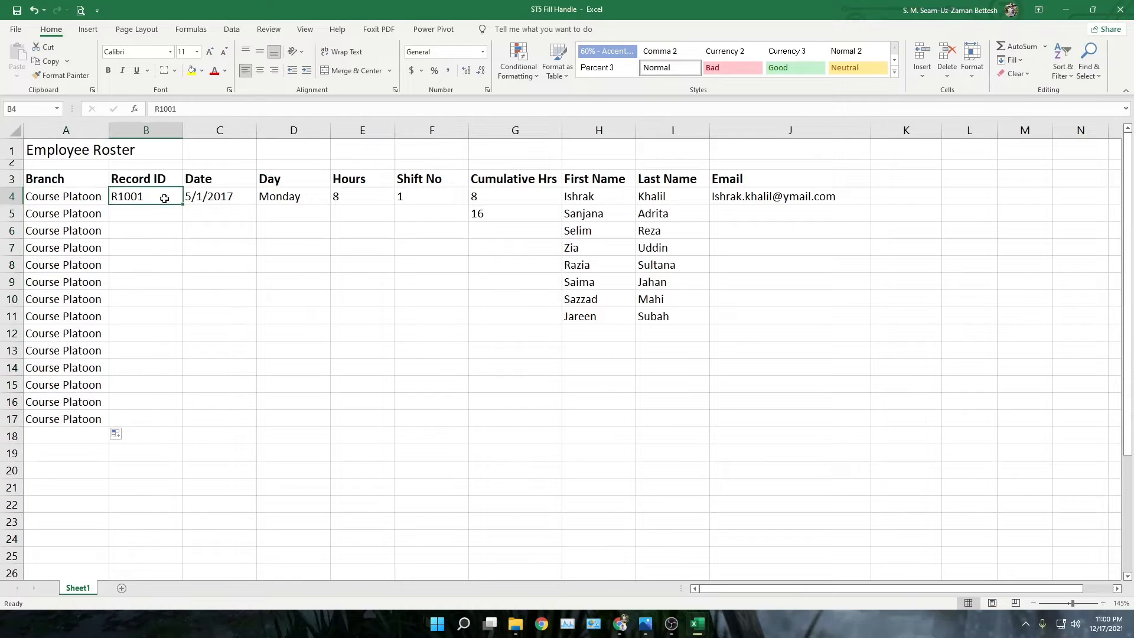
left_click_drag(184, 206, 185, 425)
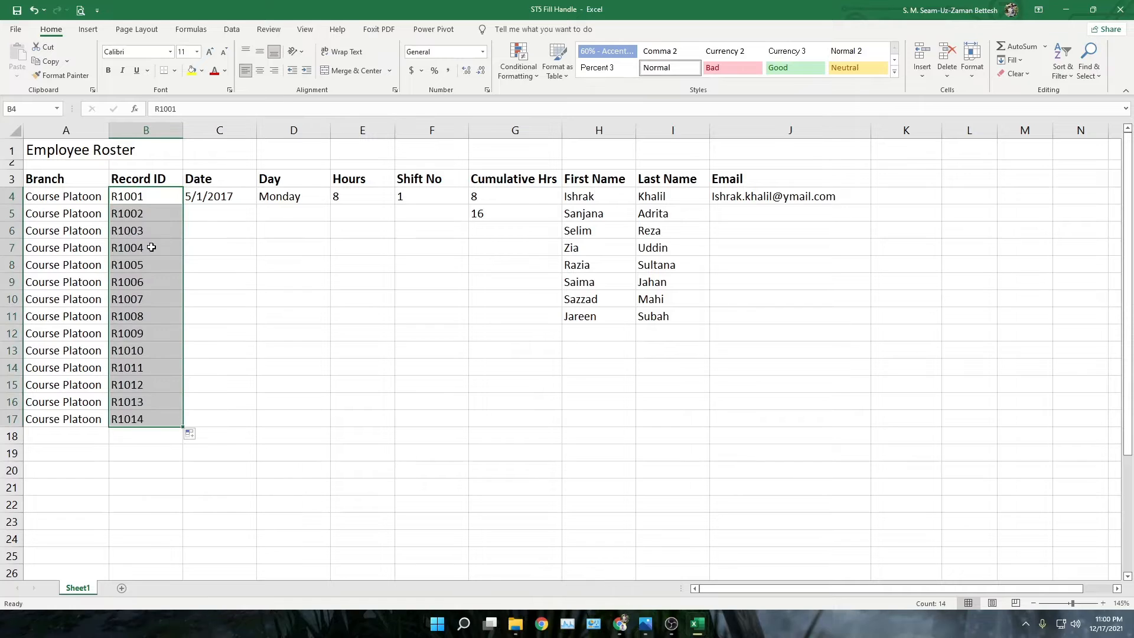
left_click(121, 199)
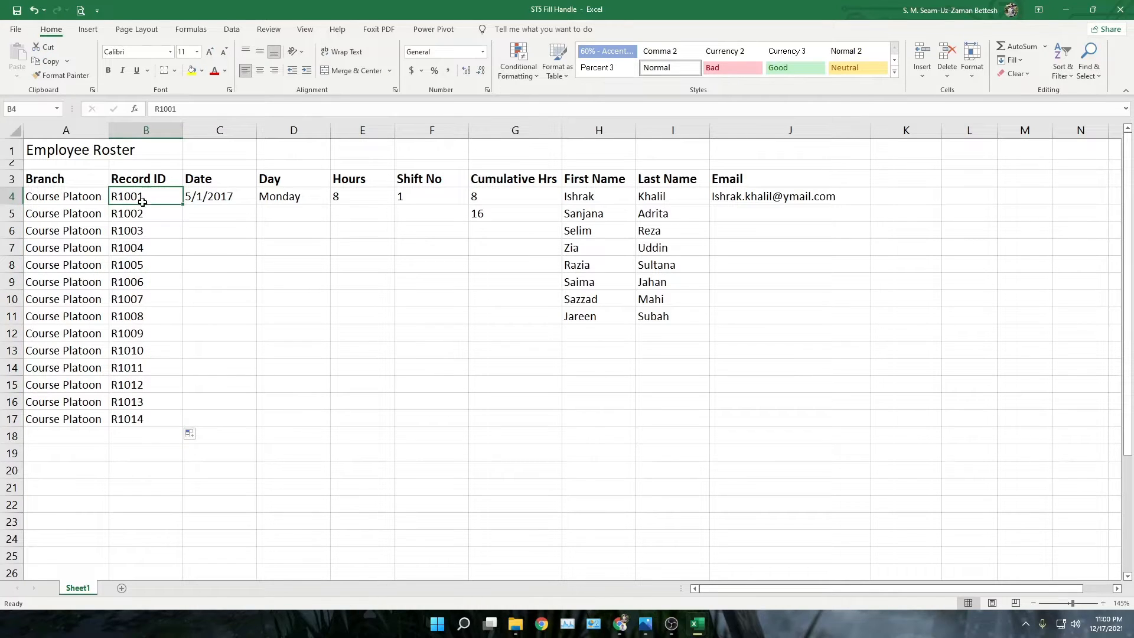
left_click(142, 215)
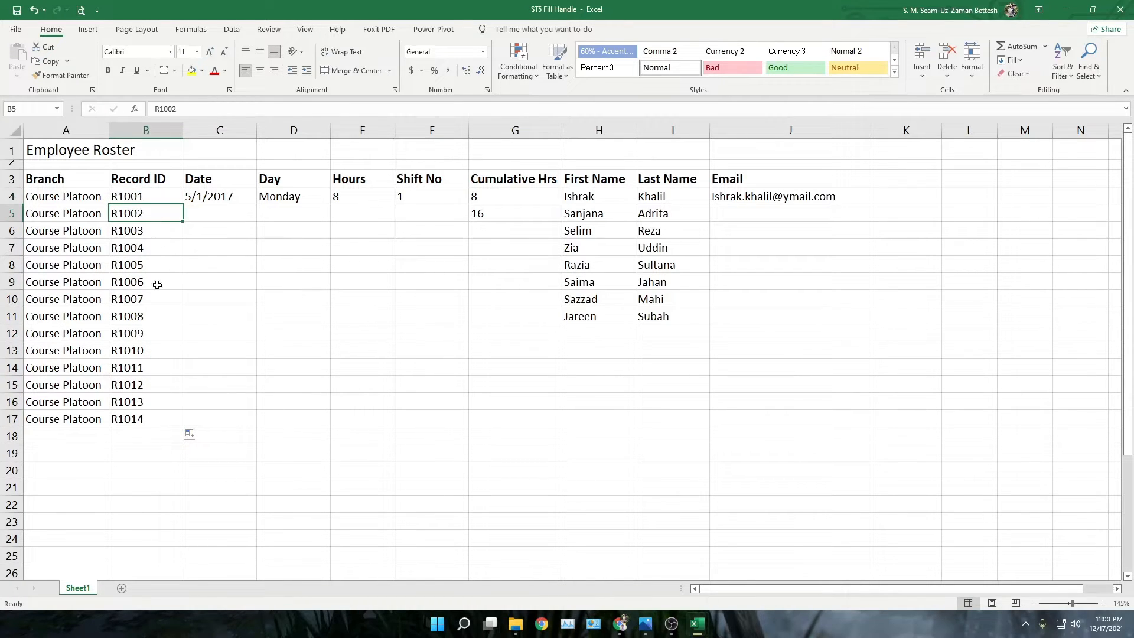
left_click(139, 425)
left_click(146, 204)
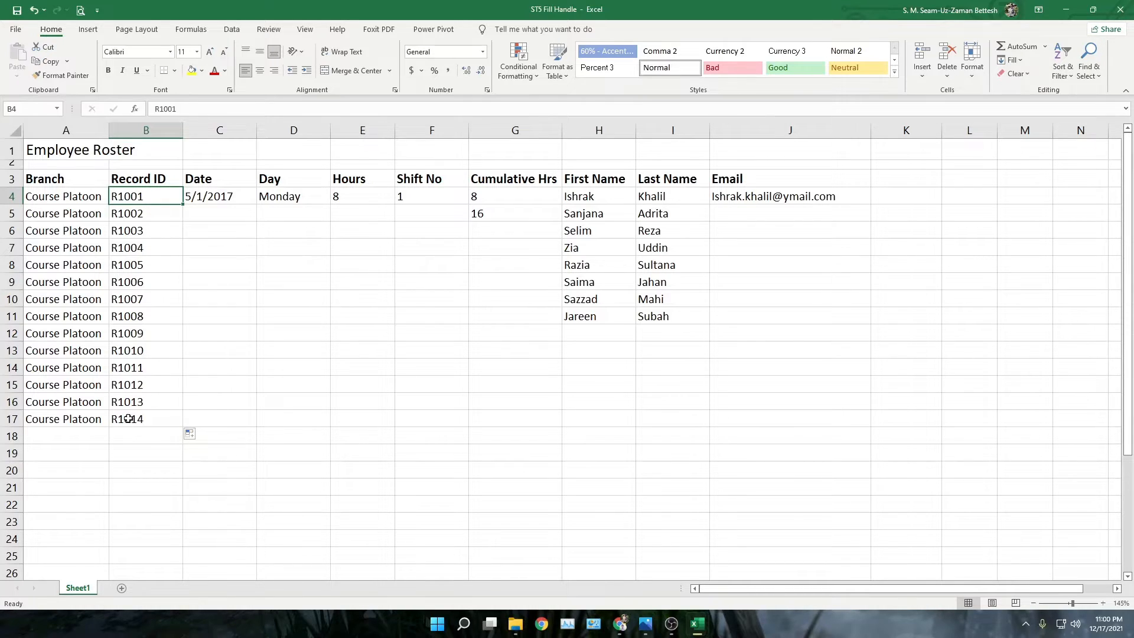
Step: Fill the Date column from cell C4 down to row 17 as a series of consecutive days
left_click(228, 200)
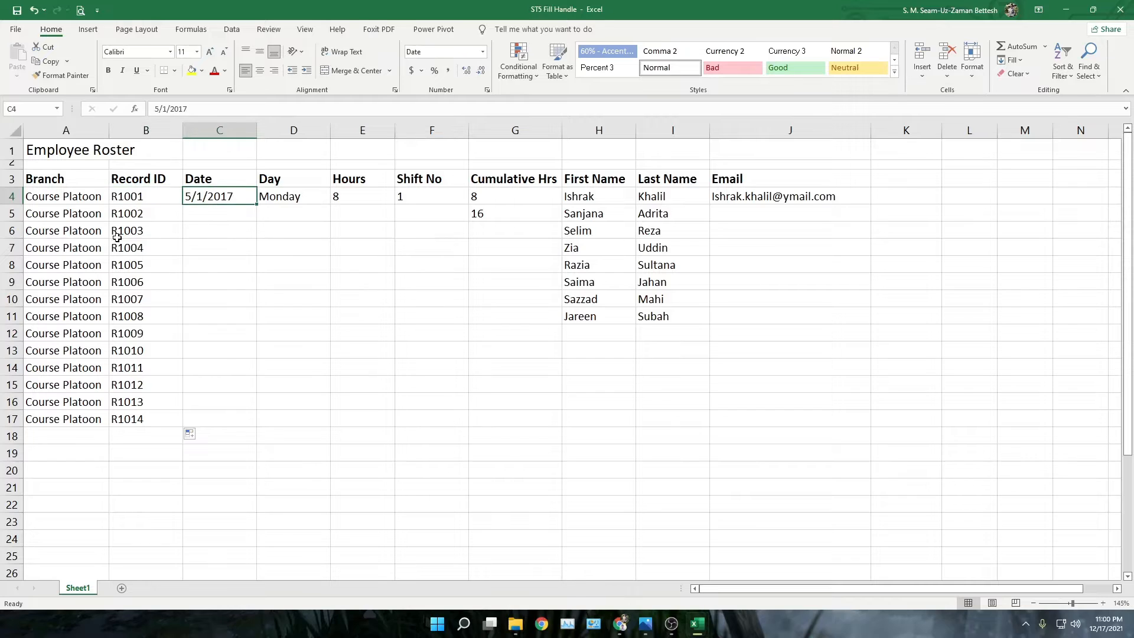
double_click(257, 204)
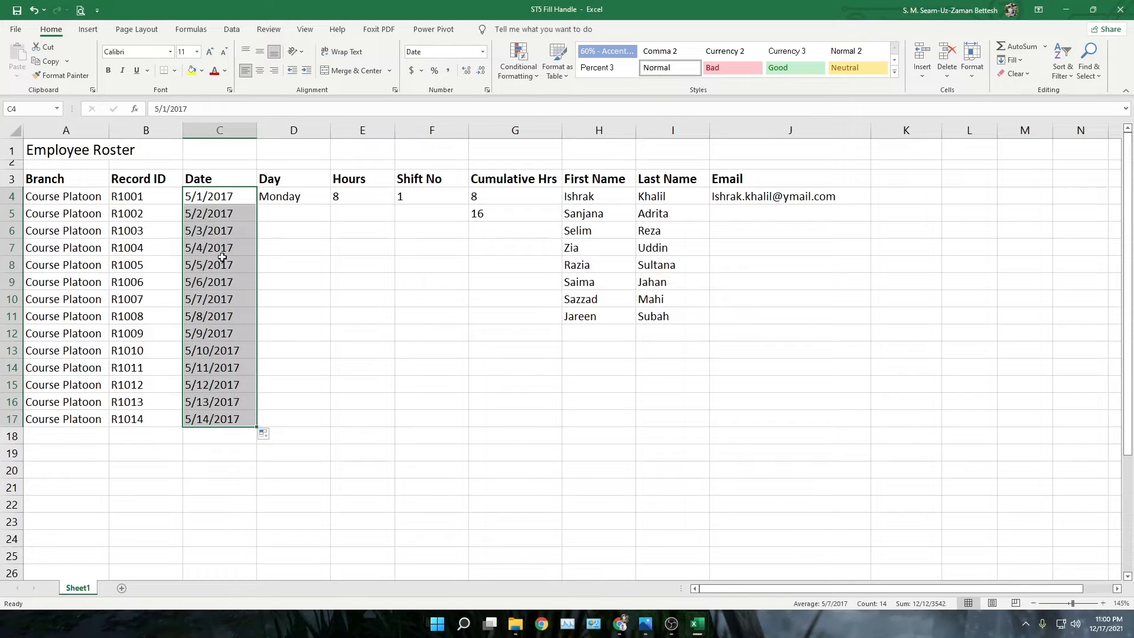
left_click(203, 203)
left_click(203, 211)
left_click(199, 229)
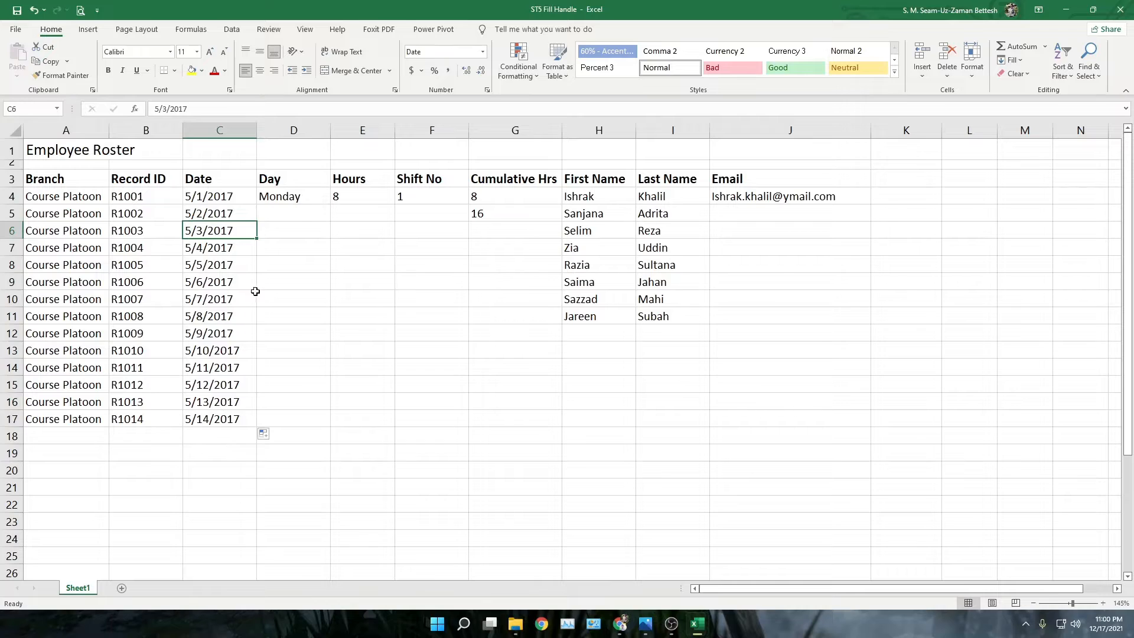
Step: Fill the Day column from Monday in D4 down to row 17 using the Fill Weekdays option
left_click(296, 203)
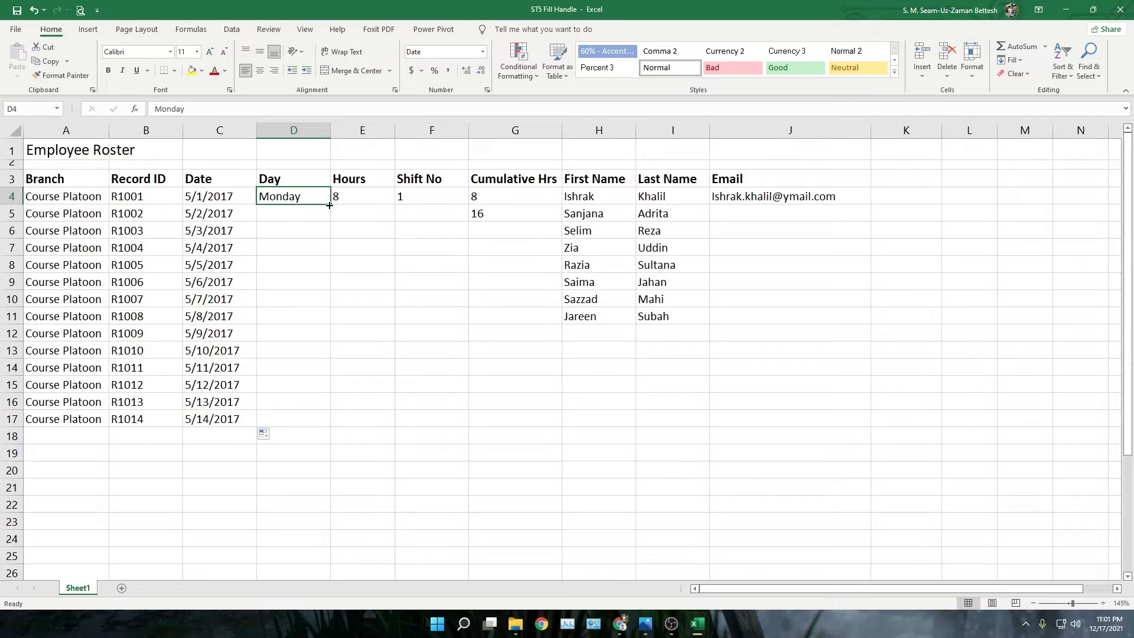
left_click_drag(331, 205, 296, 423)
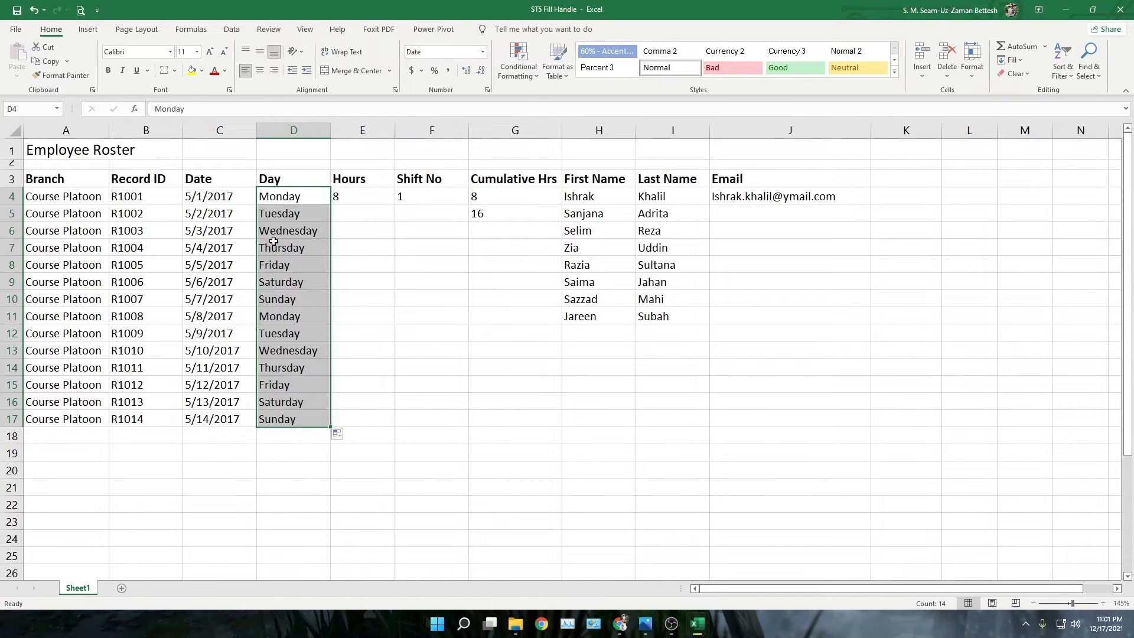
left_click(340, 437)
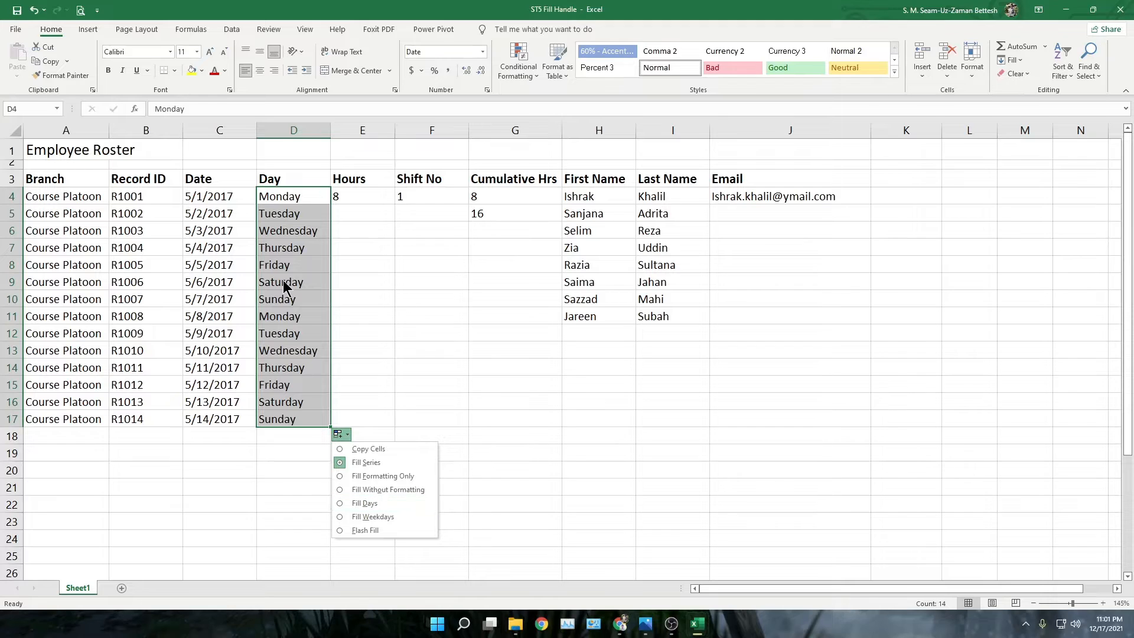
left_click(370, 517)
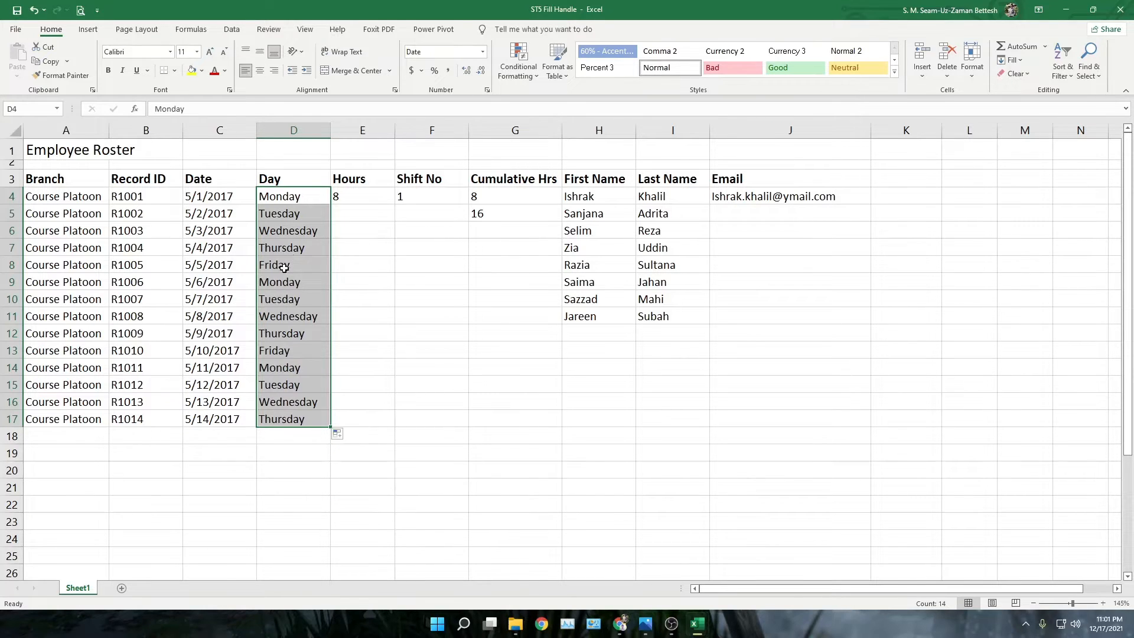
Step: Refill the Date column from 5/1/2017 in C4 down to row 17 using the Fill Weekdays option
mouse_move(227, 198)
left_mouse_down()
mouse_move(243, 375)
mouse_move(245, 195)
left_mouse_up()
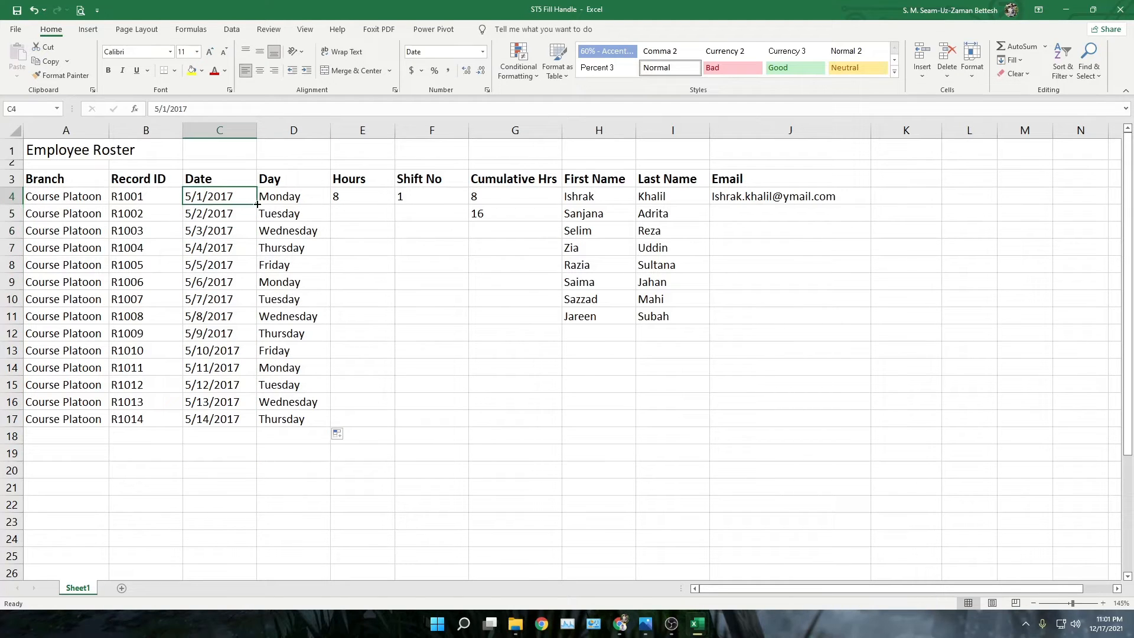
double_click(256, 204)
left_click(264, 434)
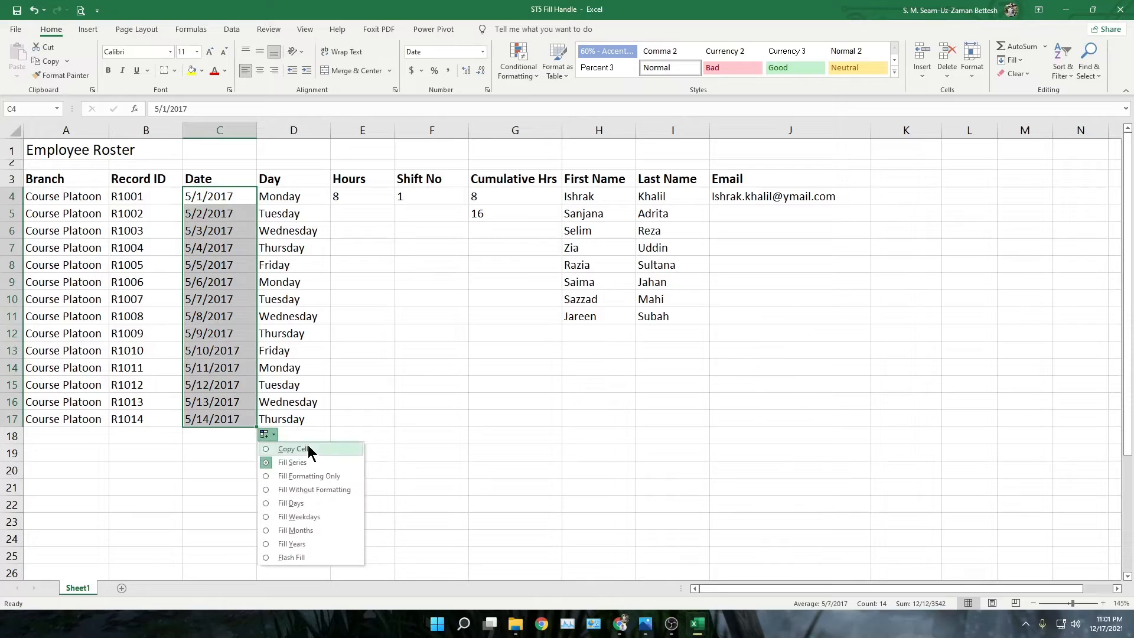
left_click(314, 517)
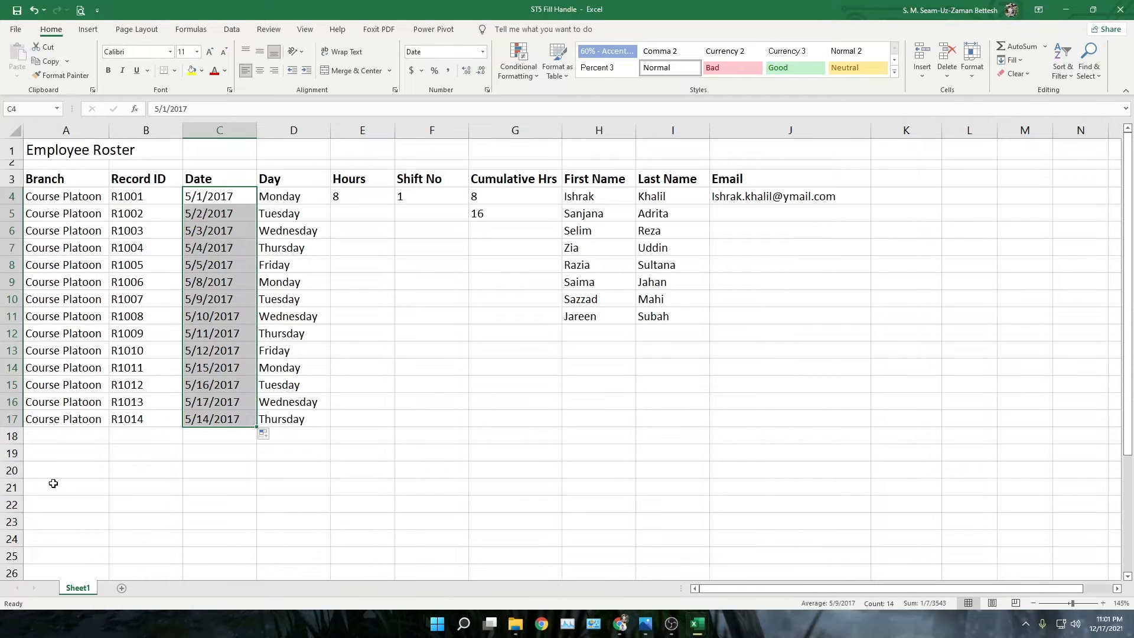
left_click(273, 265)
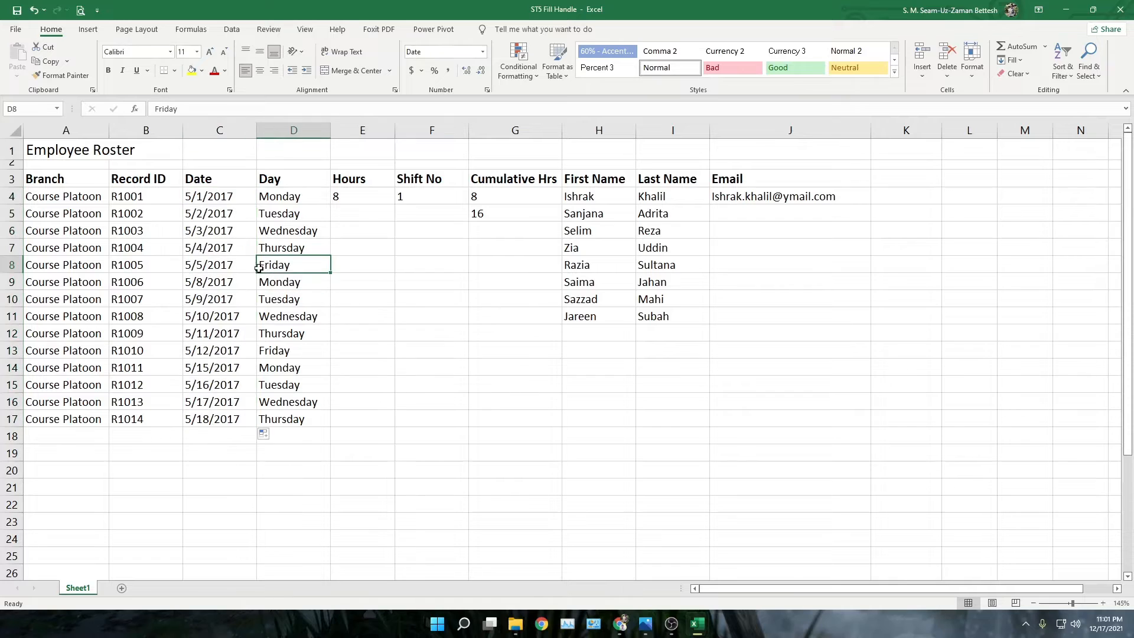
left_click(203, 265)
left_click(204, 280)
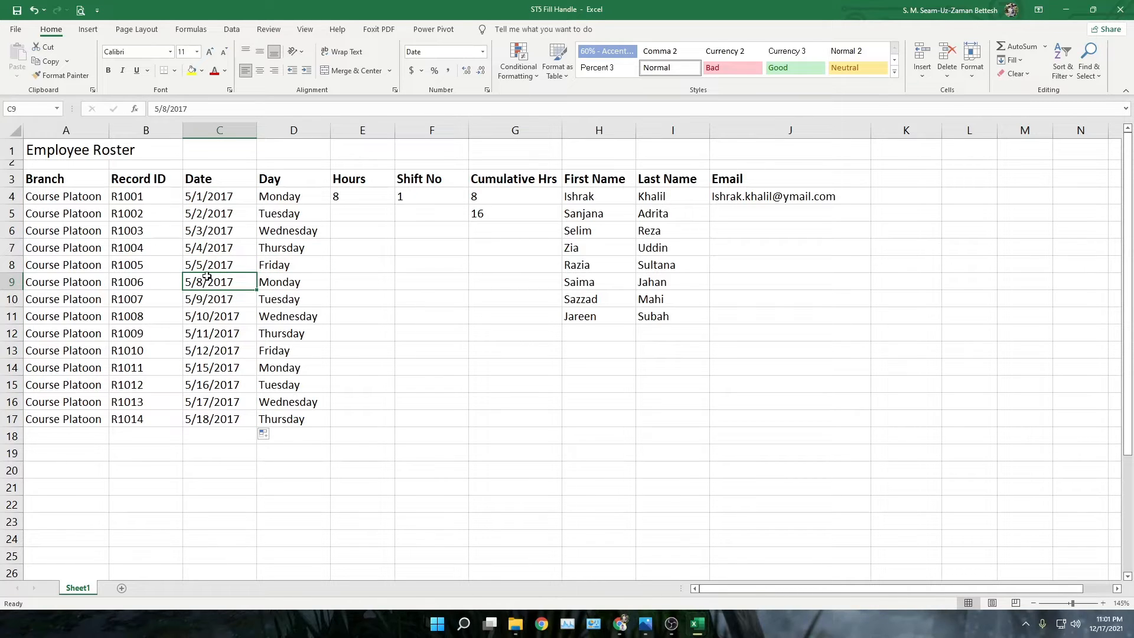
left_click(267, 435)
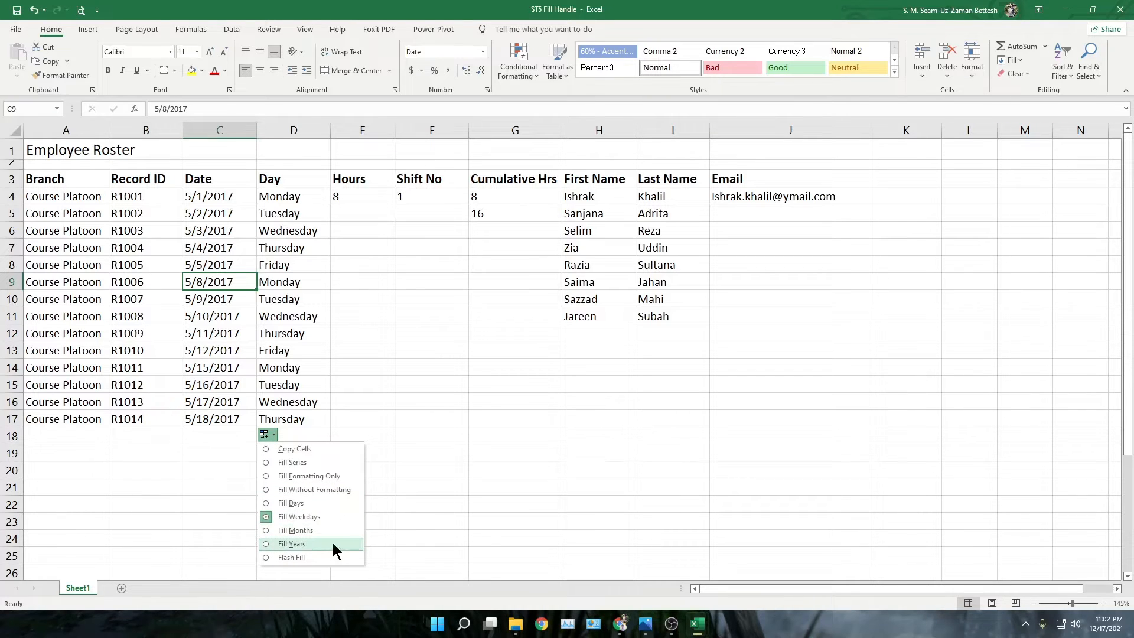
left_click(324, 351)
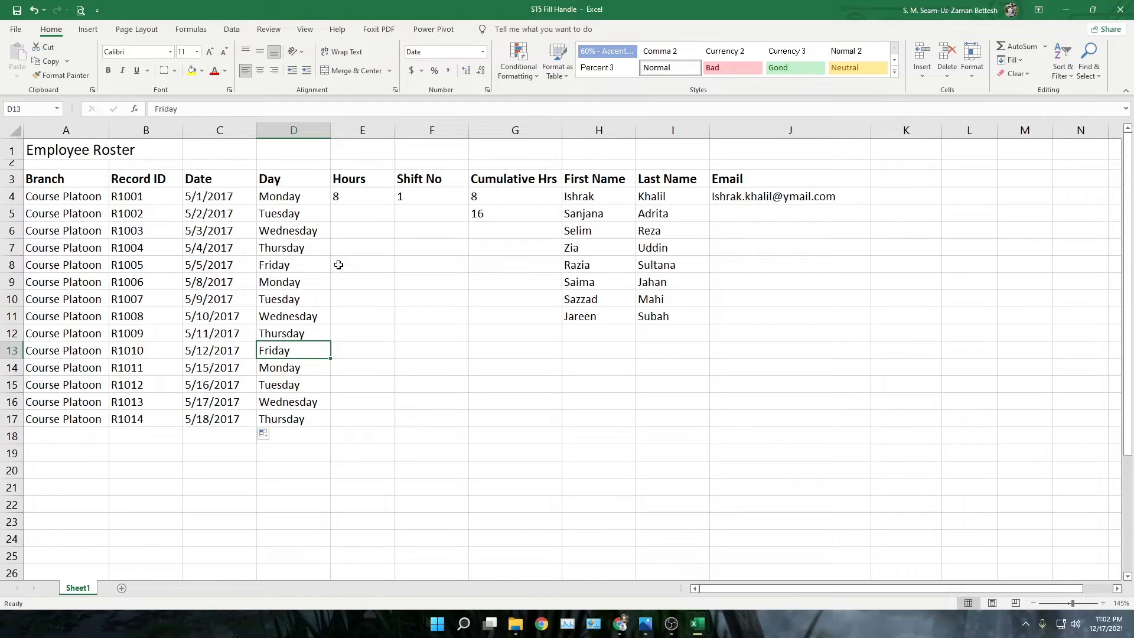
Step: Copy the Hours value 8 from E4 down the column to row 17
left_click(359, 197)
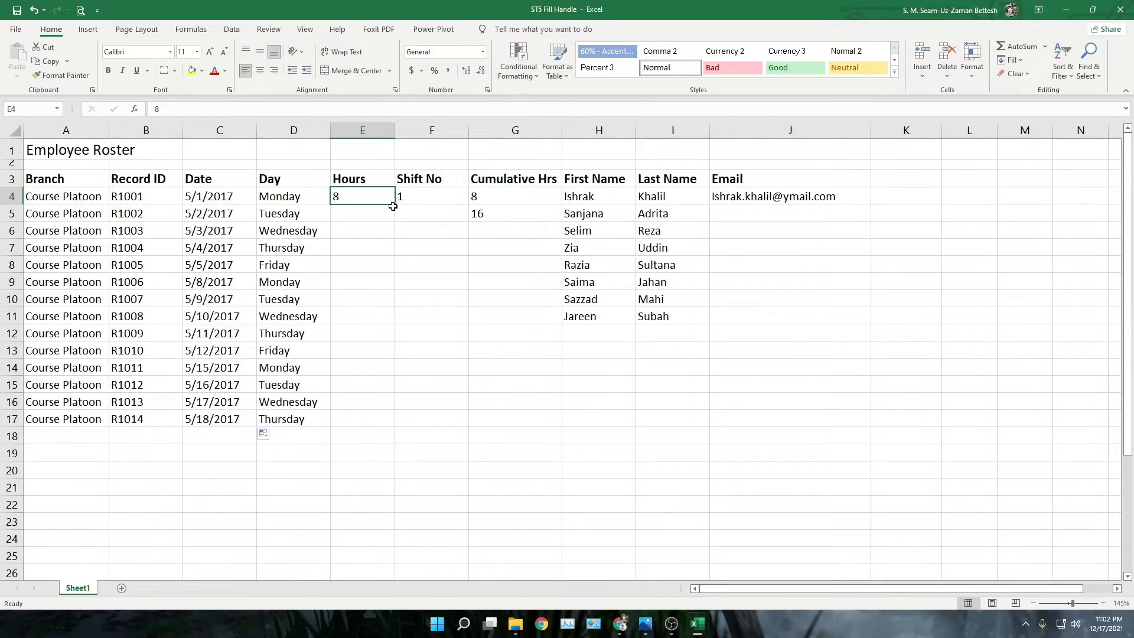
double_click(395, 204)
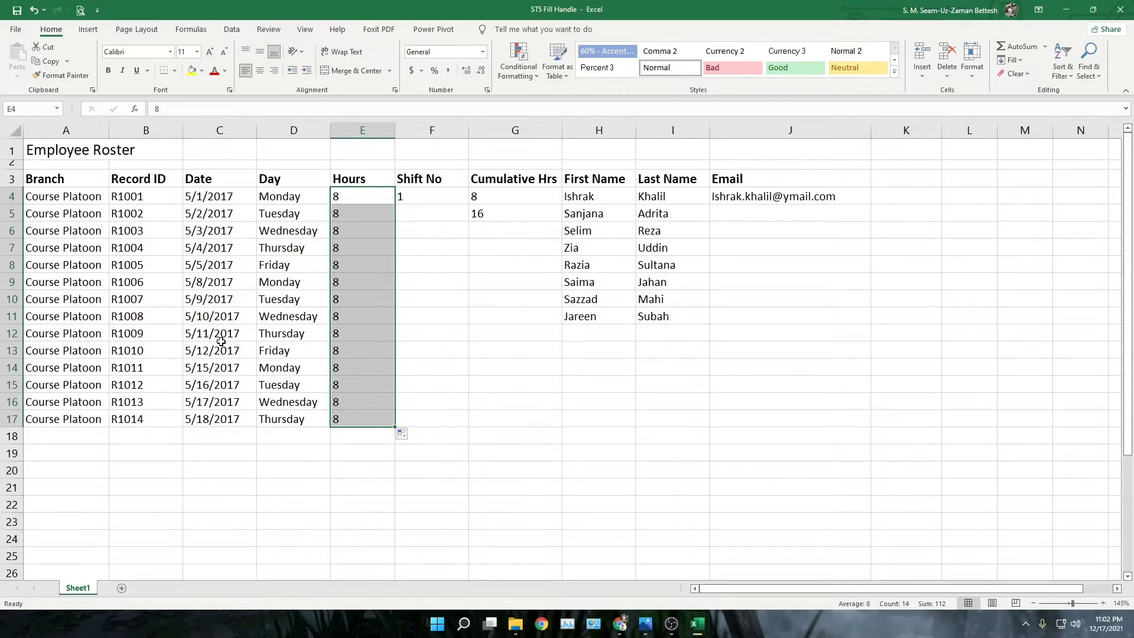
left_click(52, 203)
left_click_drag(52, 208, 118, 419)
left_click_drag(350, 196, 378, 403)
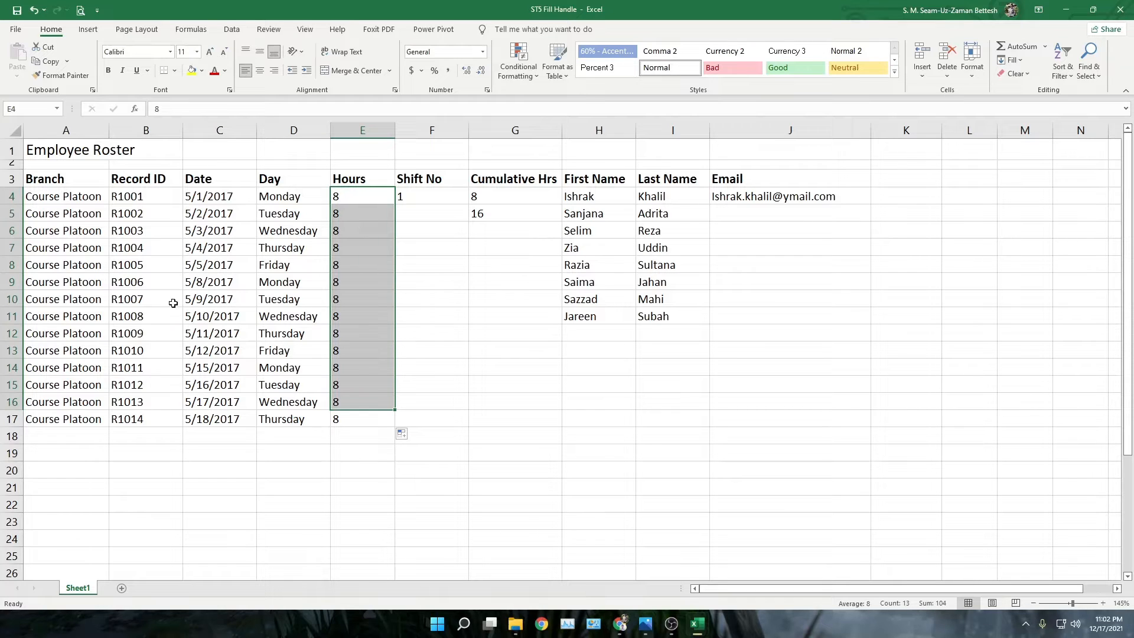
Step: Examine the row 4 starting values for Record ID, Date, Branch, Hours and Shift No, and the list of first and last names
left_click(147, 201)
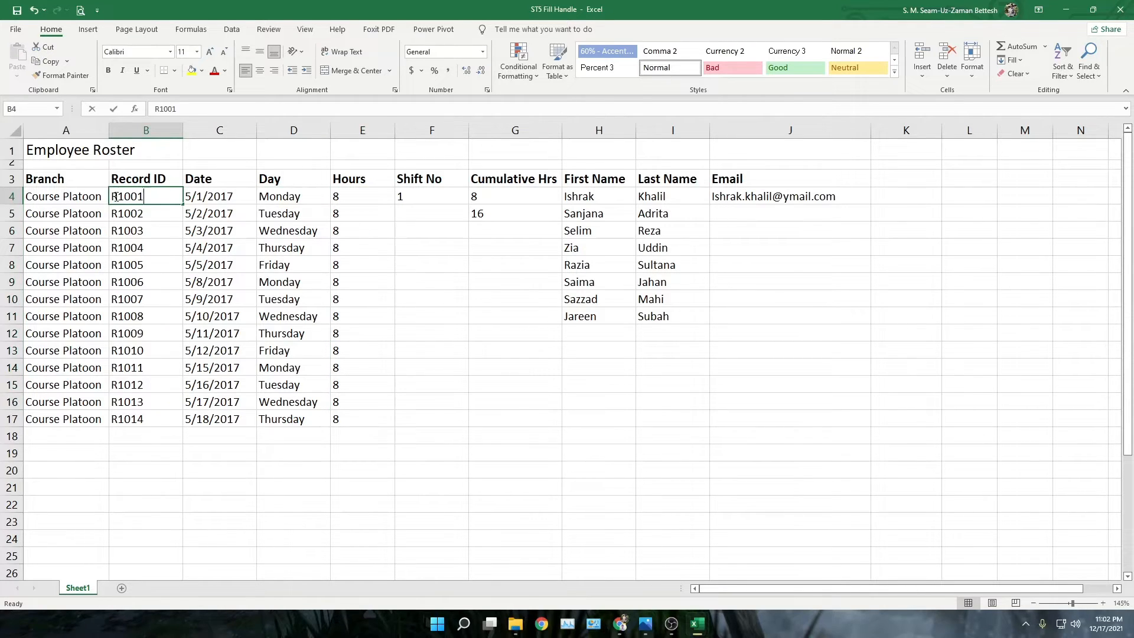
double_click(118, 197)
double_click(134, 196)
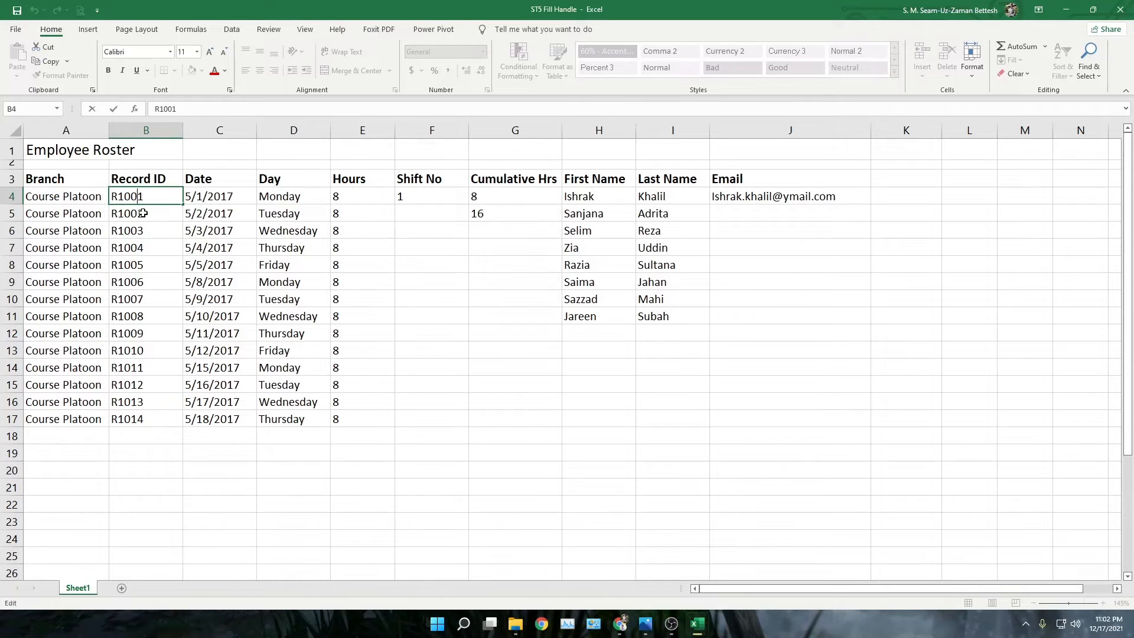
key("Return")
left_click(157, 202)
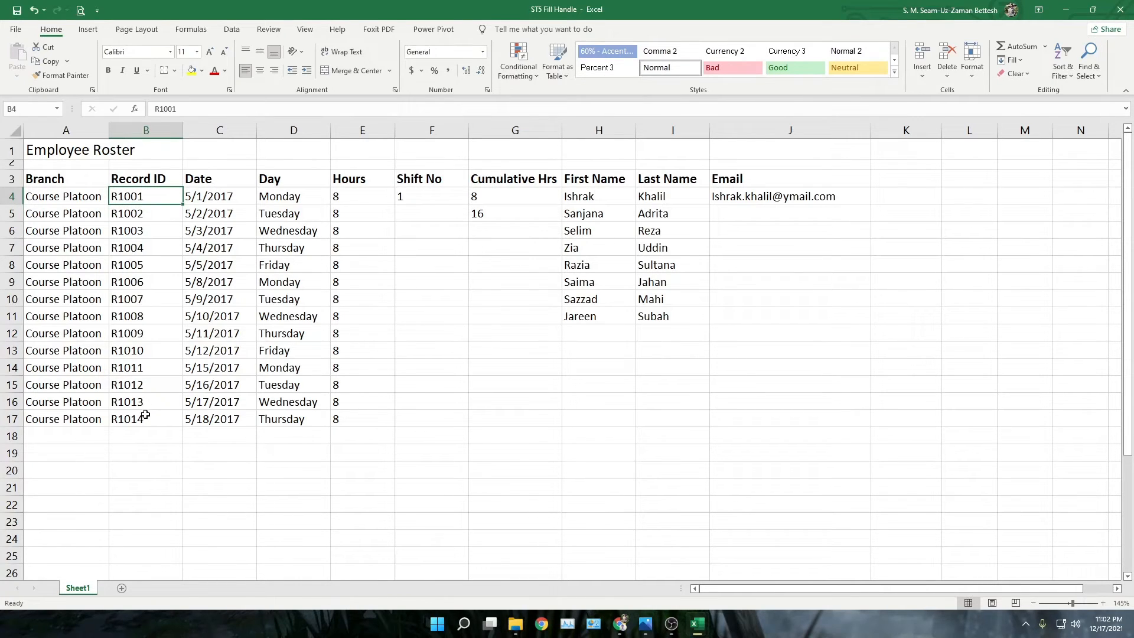
left_click(210, 197)
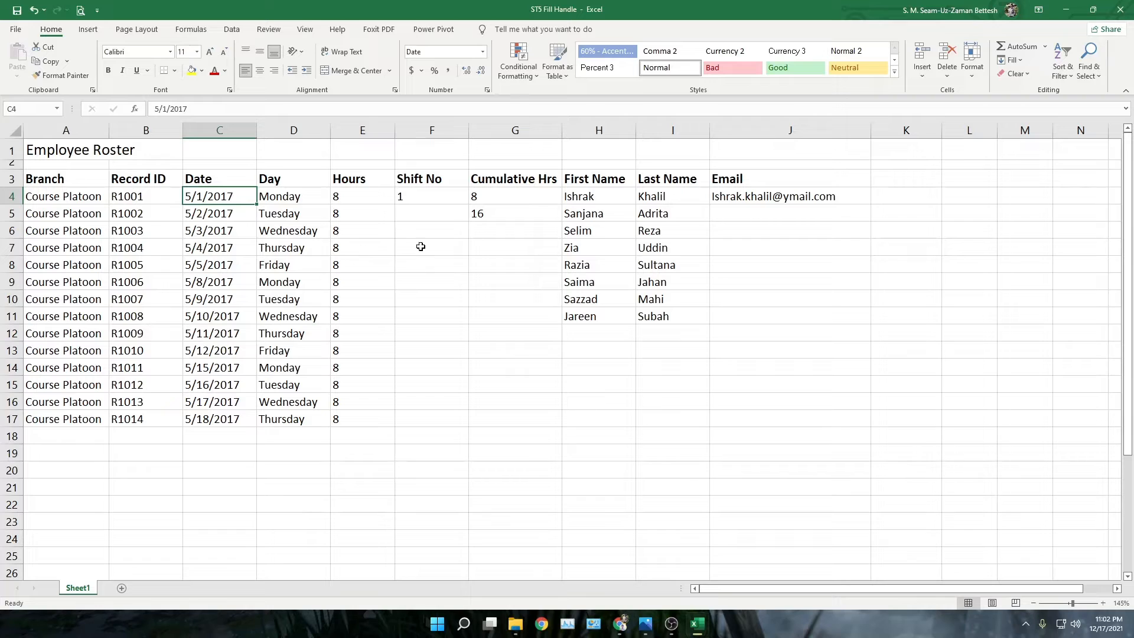
left_click(68, 195)
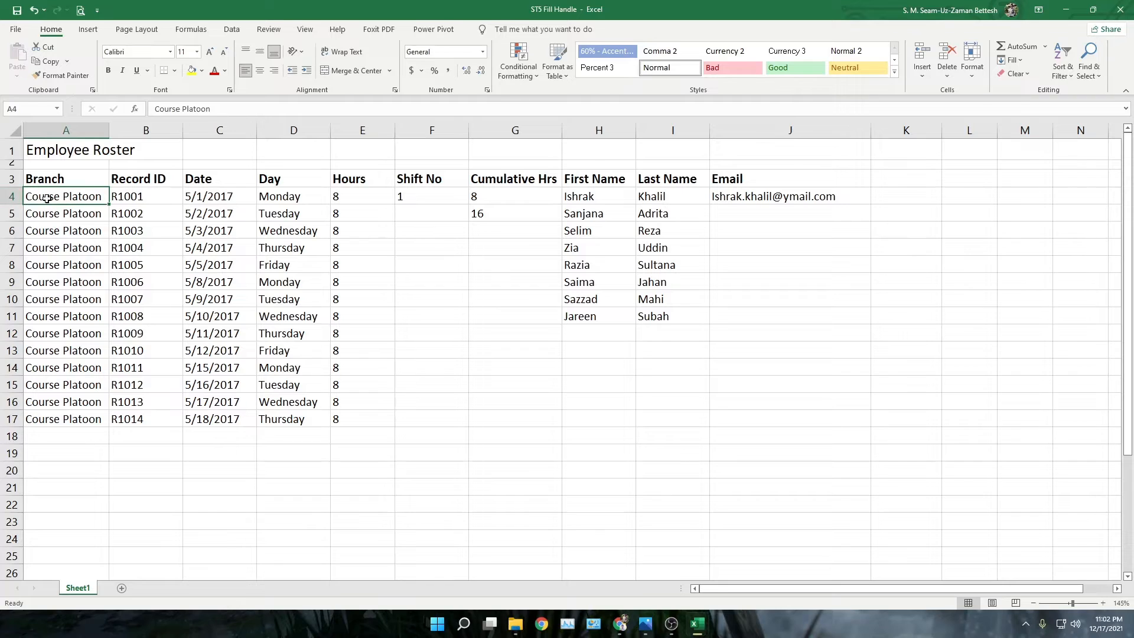
left_click(344, 198)
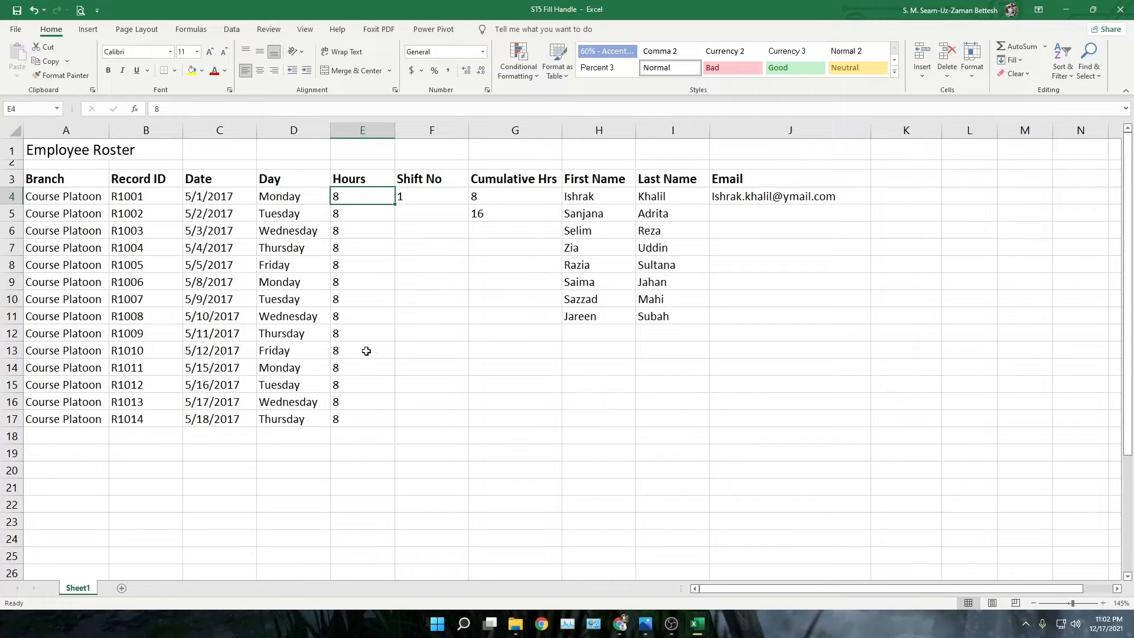
left_click(427, 203)
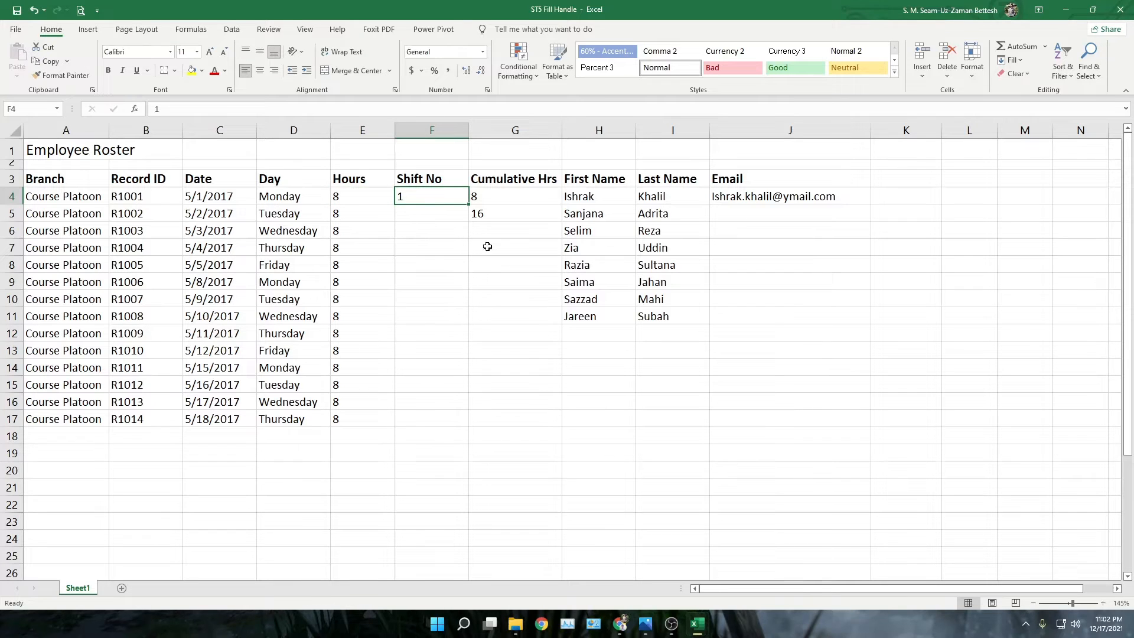
left_click_drag(570, 202, 667, 313)
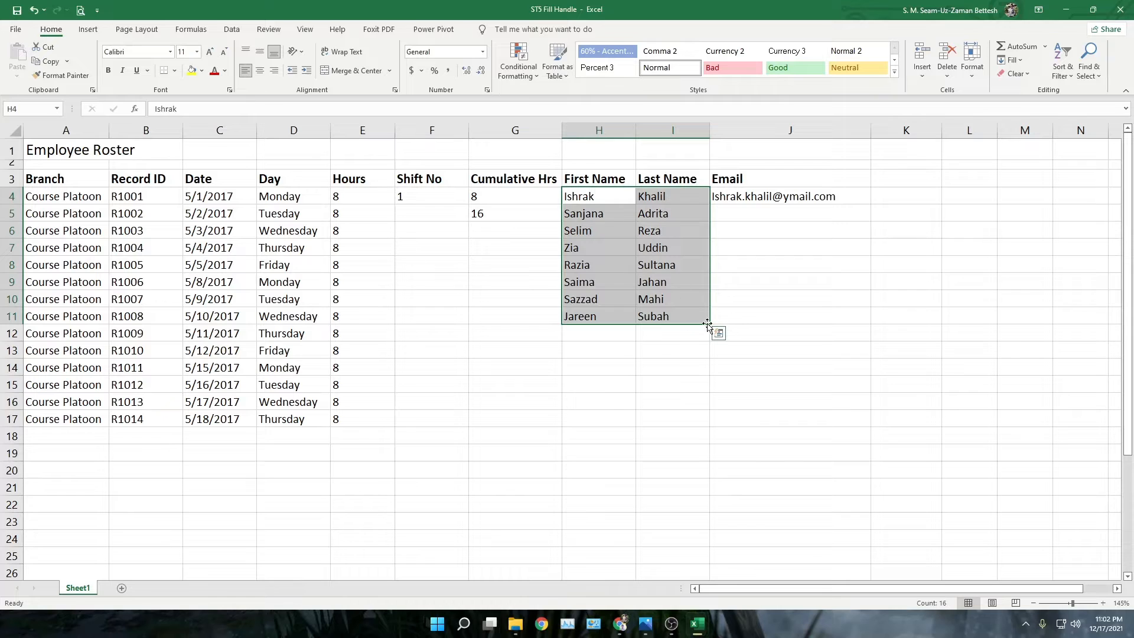
Step: Repeat the first and last names down to row 17, and fill Shift No from 1 in F4 to row 17 using Fill Series
left_click_drag(710, 323, 702, 425)
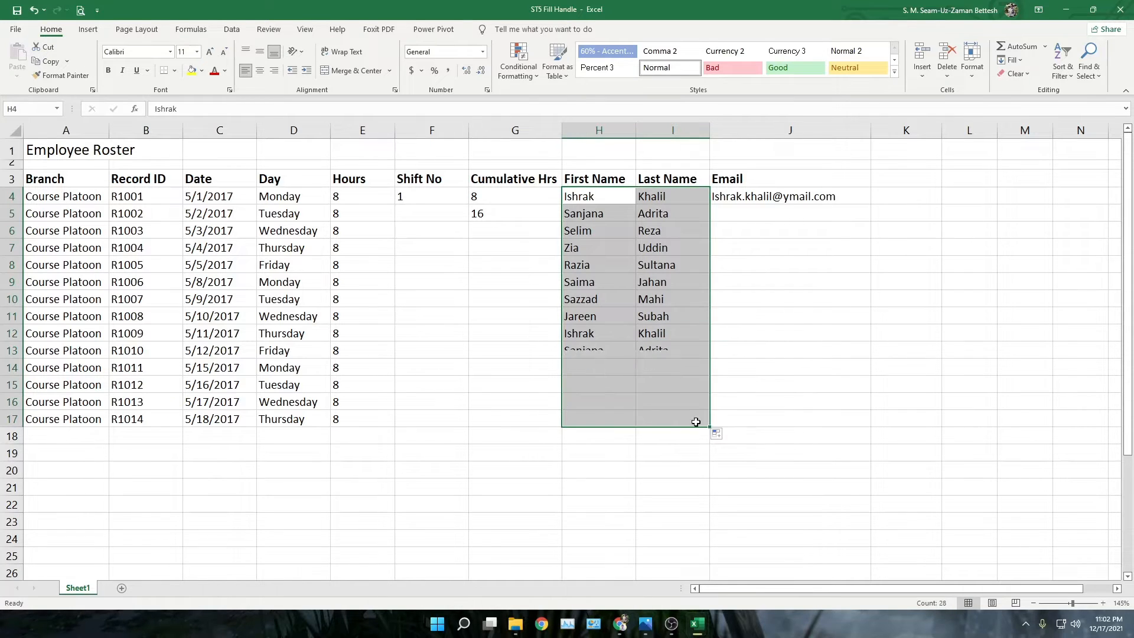
left_click(428, 202)
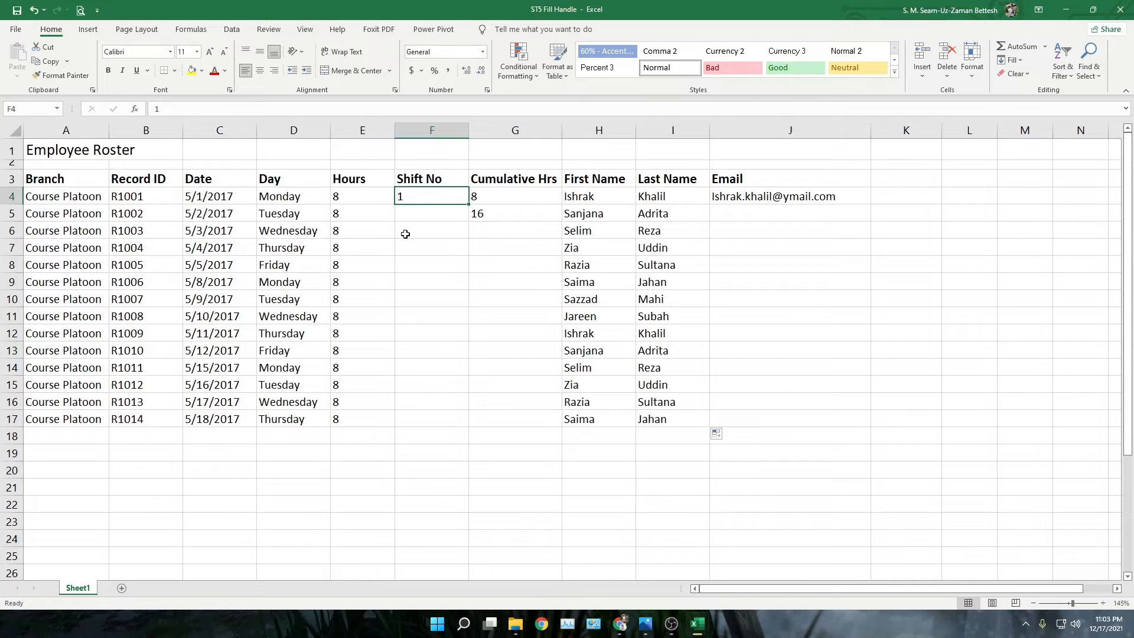
double_click(470, 205)
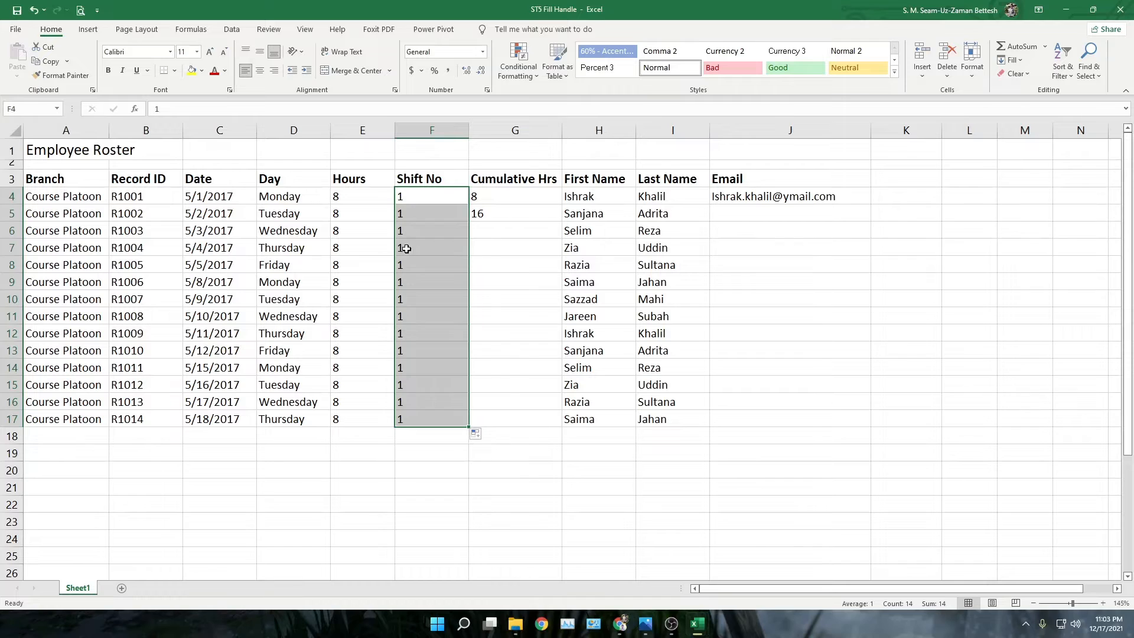
left_click(477, 440)
left_click(479, 434)
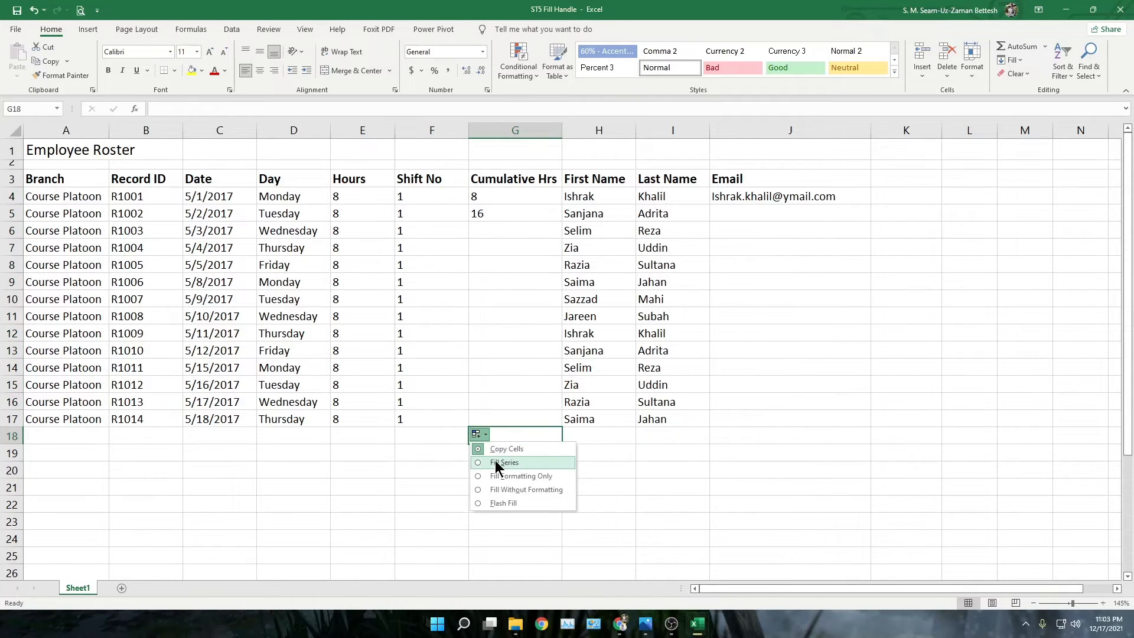
left_click(505, 462)
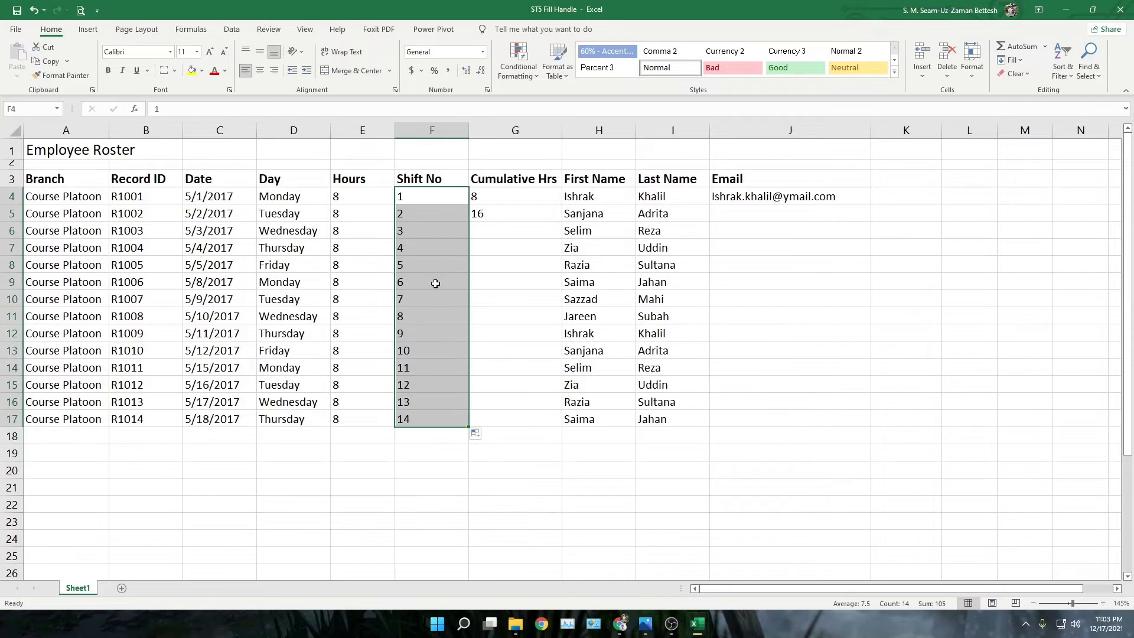
left_click(418, 469)
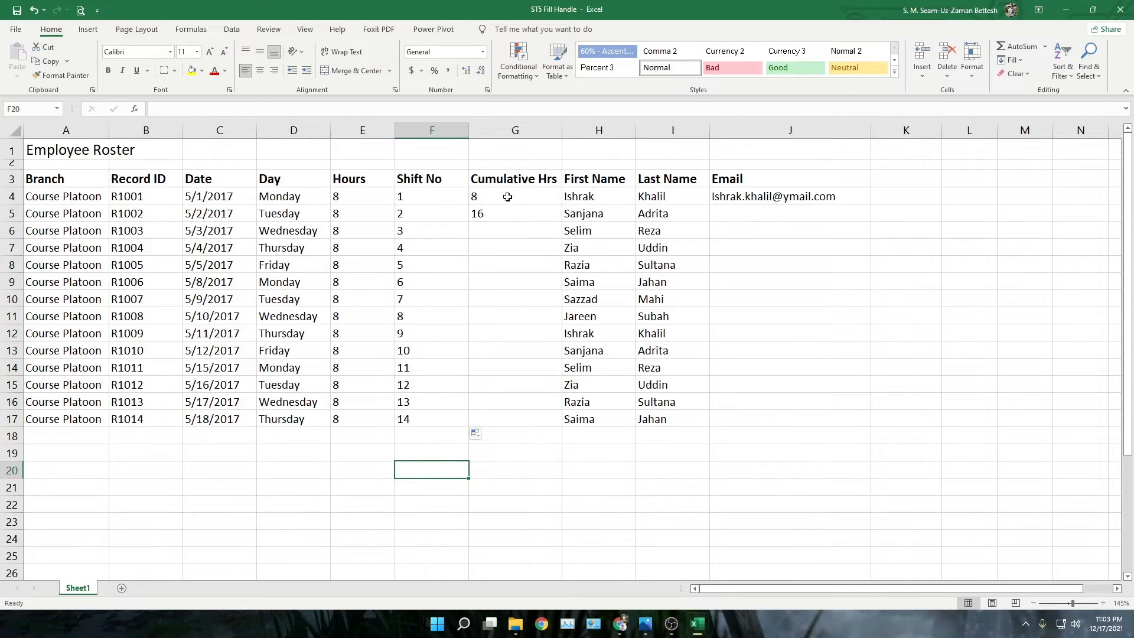
Step: Examine how the two starting Cumulative Hrs values in G4:G5 relate to the daily entries in the Hours column
left_click_drag(509, 197, 512, 216)
left_click(352, 194)
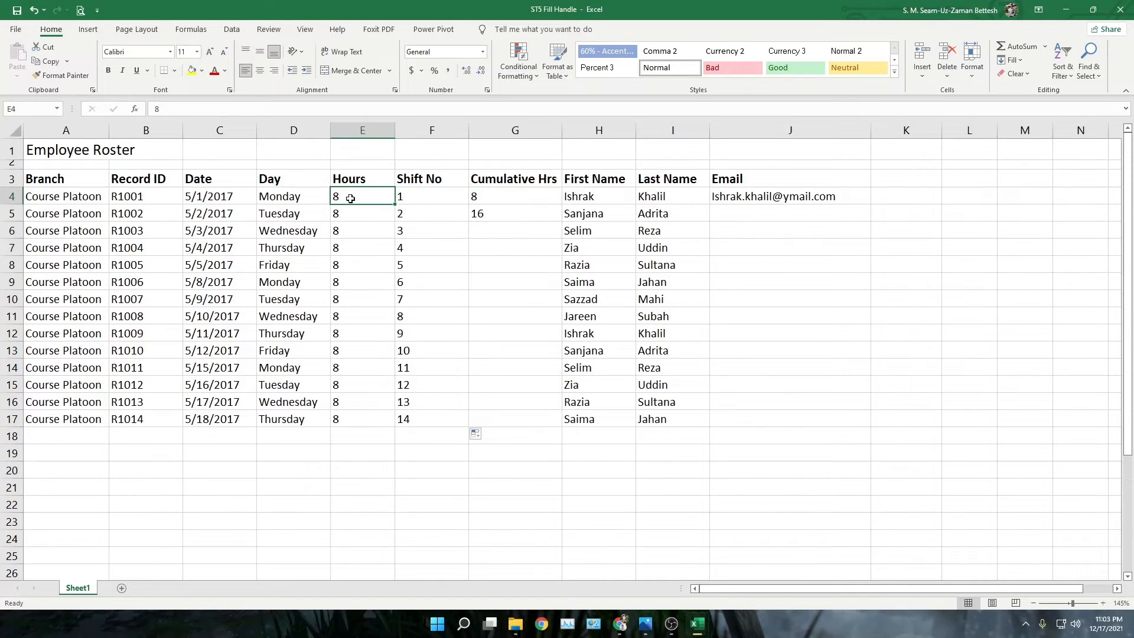
left_click(490, 200)
left_click(358, 216)
left_click(364, 195)
left_click(359, 214)
left_click(484, 215)
left_click(491, 199)
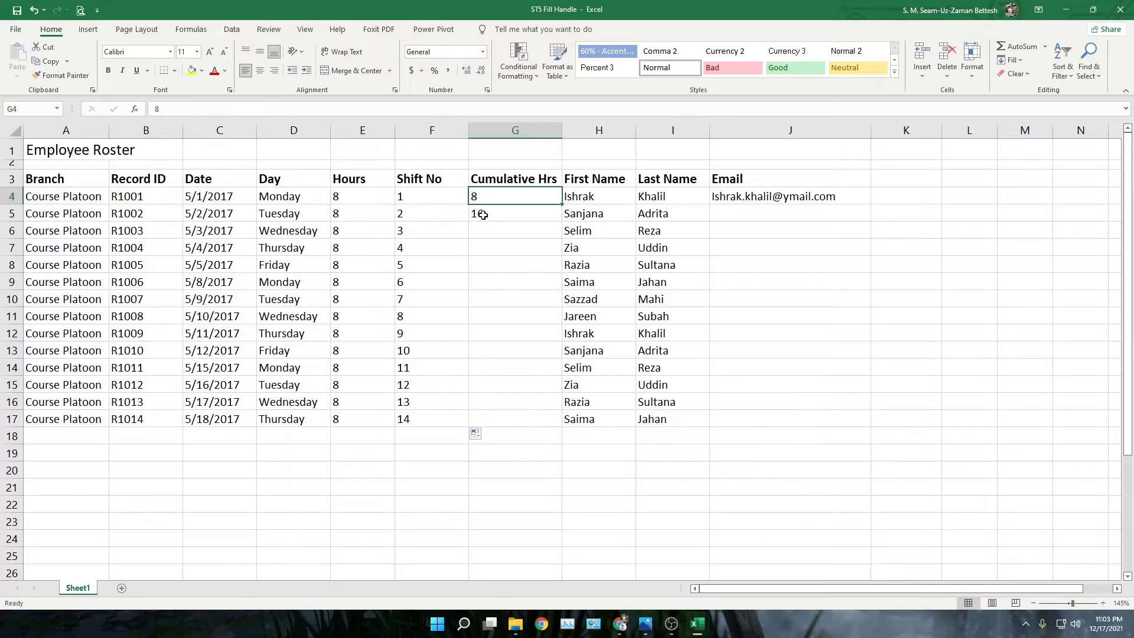
left_click(483, 215)
left_click(363, 236)
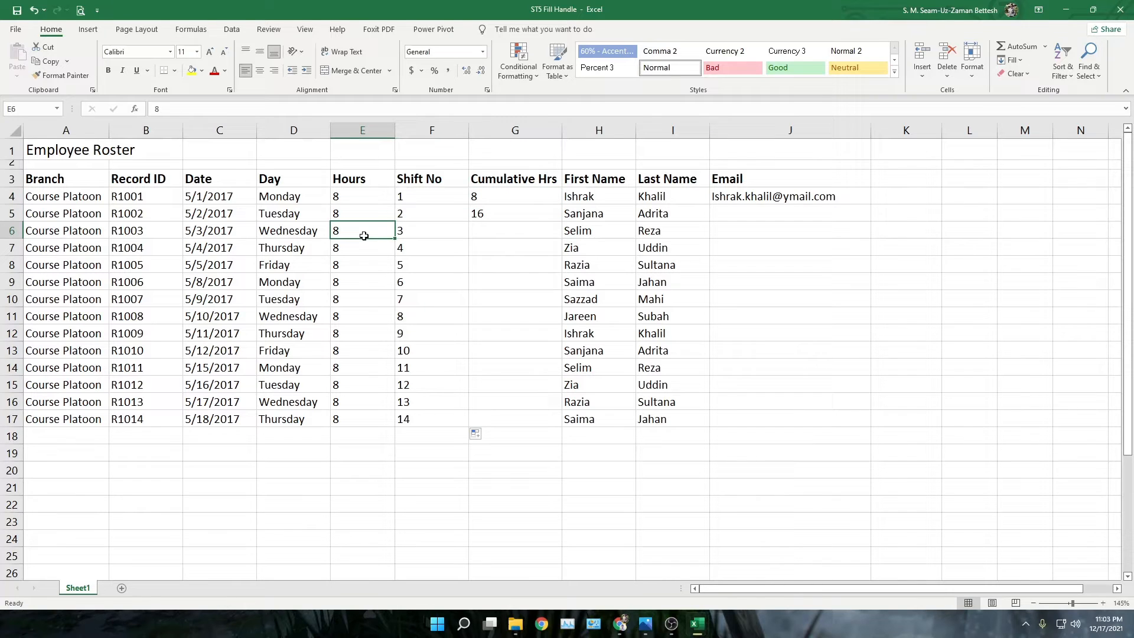
left_click(485, 203)
left_click_drag(495, 198, 505, 214)
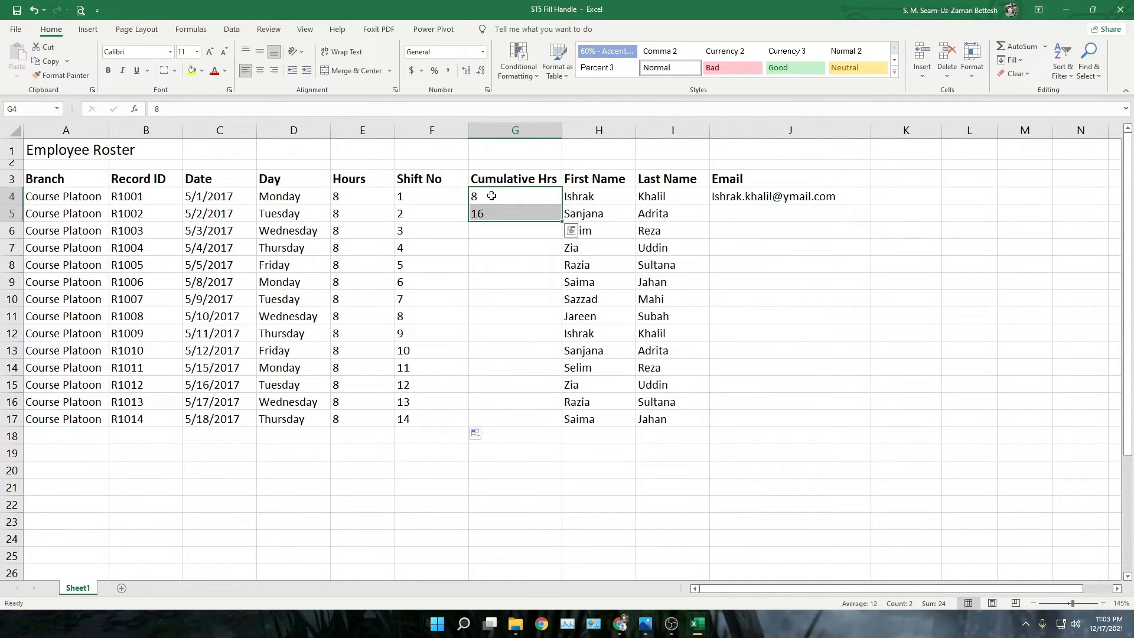
left_click(487, 200)
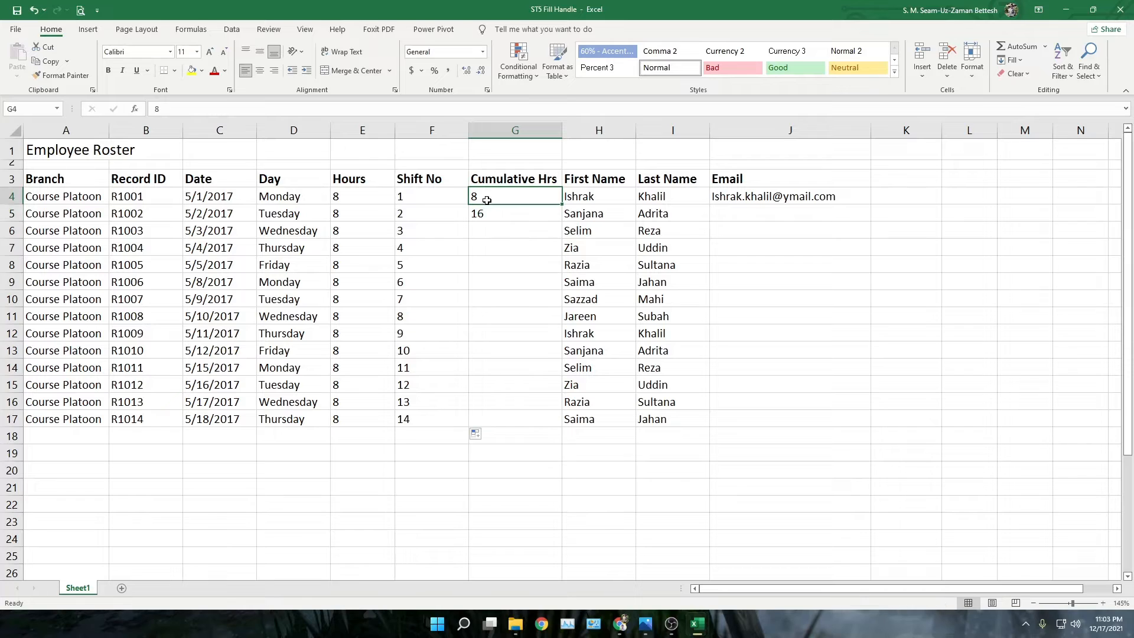
left_click(484, 216)
Step: Extend the Cumulative Hrs series from the starting values 8 and 16 in G4:G5 down to row 17
left_click_drag(493, 199, 493, 211)
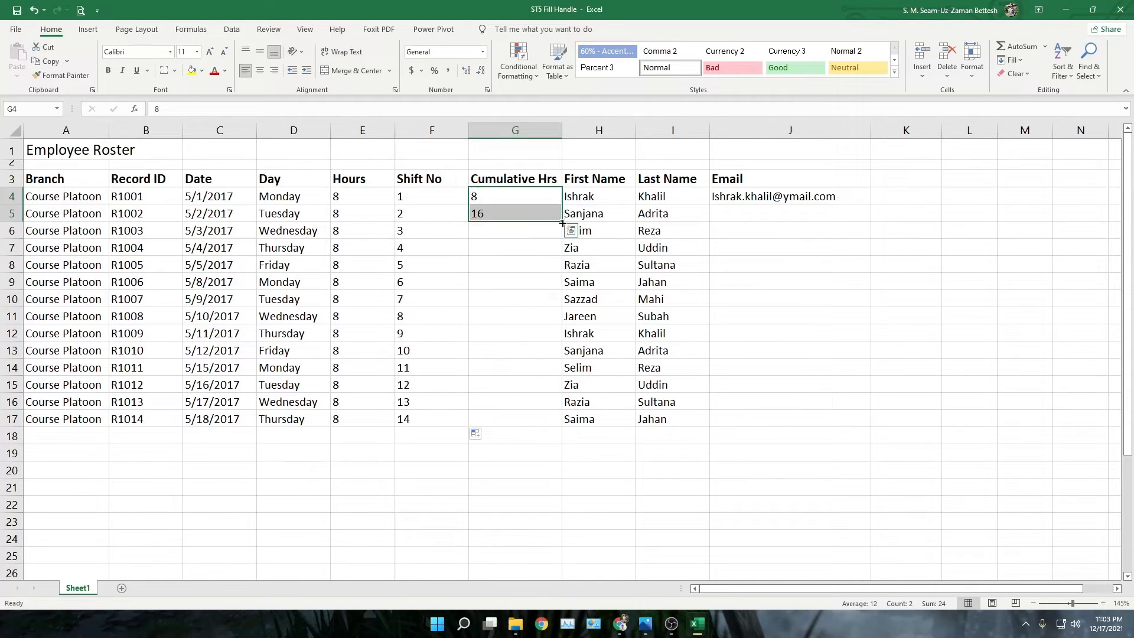
double_click(563, 222)
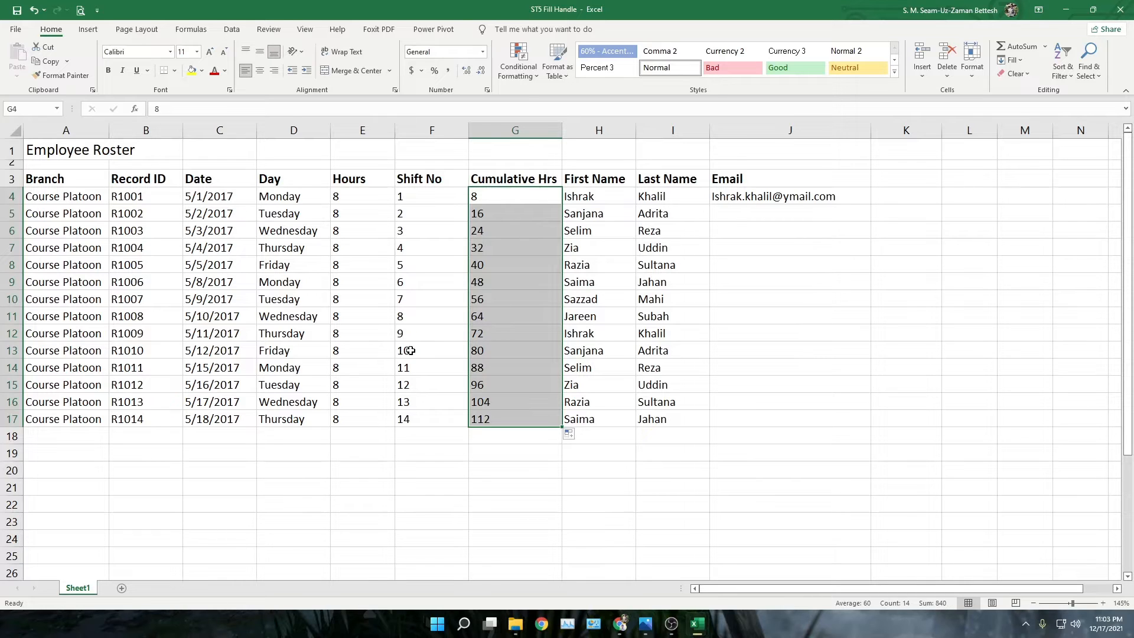
left_click(609, 297)
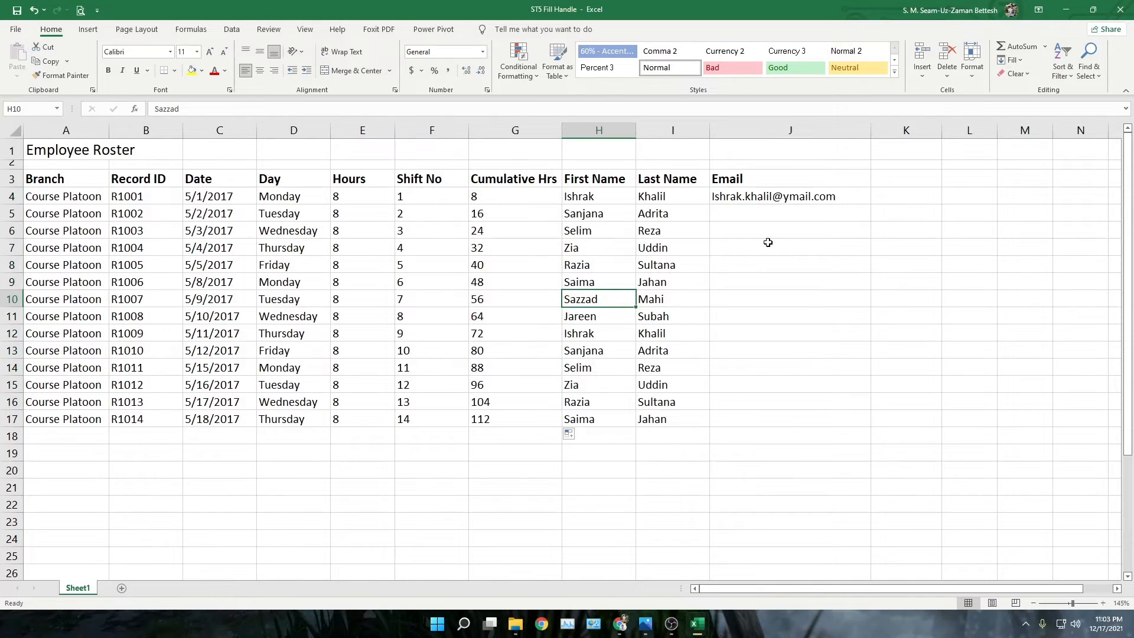
Step: Enter the sample address format in J1 above the Email heading, as first.last at the ymail.com domain
left_click(732, 215)
left_click(769, 153)
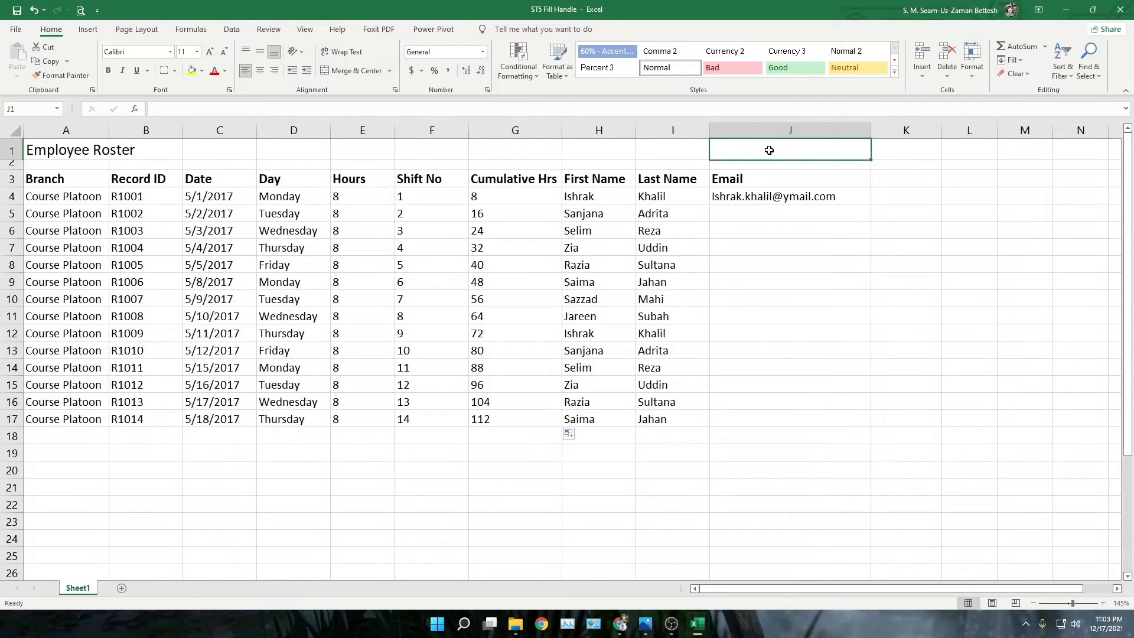
type("first.last")
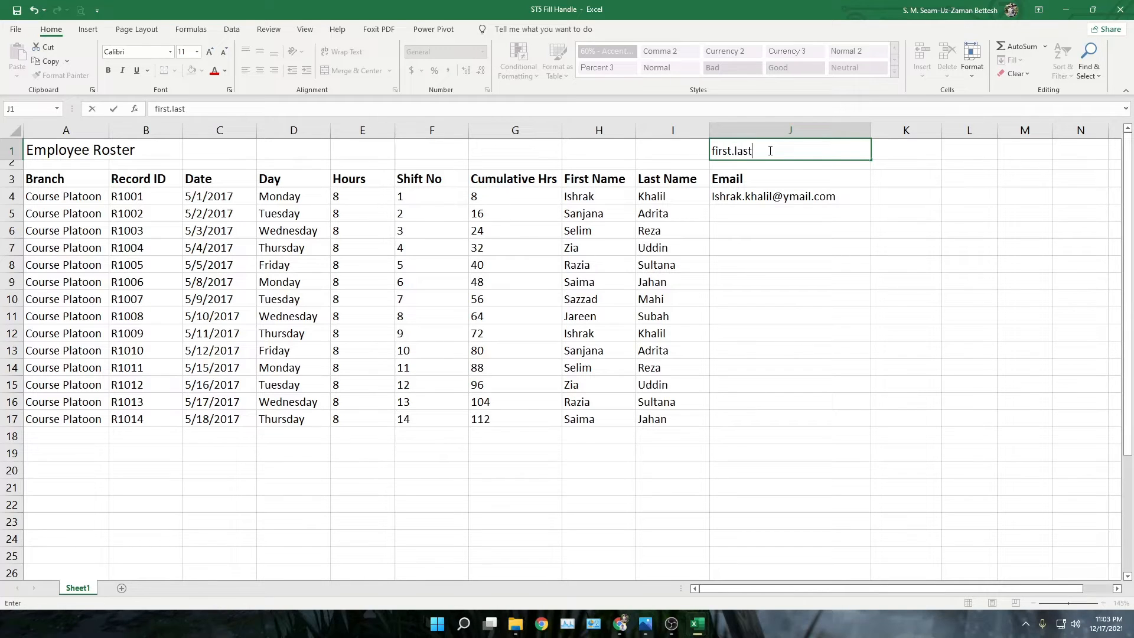
type("@ymail.com")
key("Return")
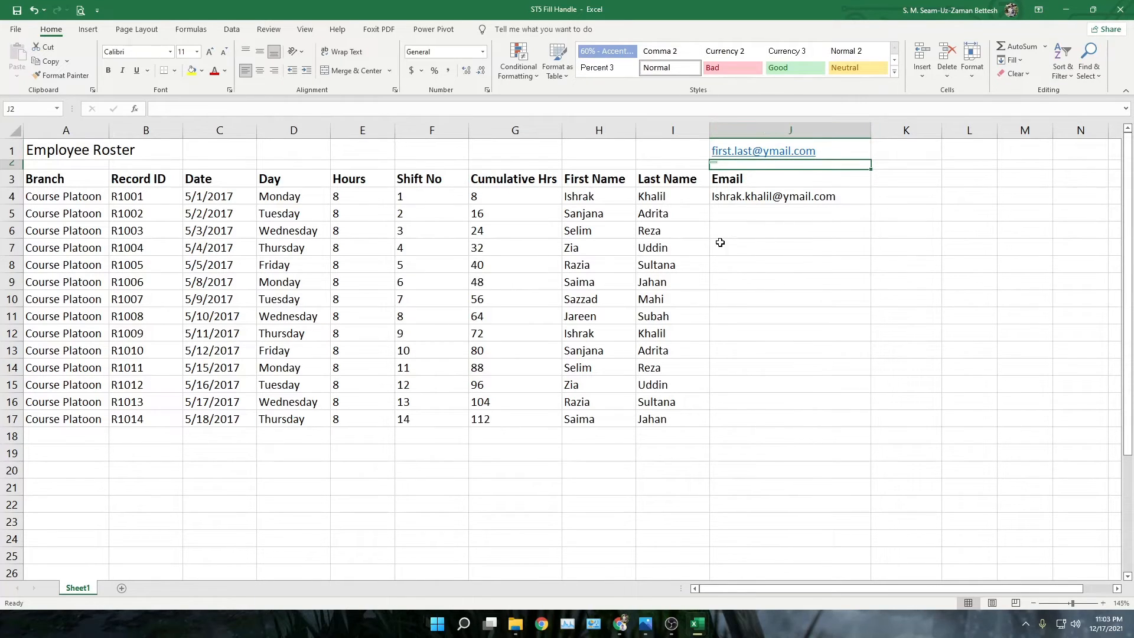
key("Down")
left_click(774, 213)
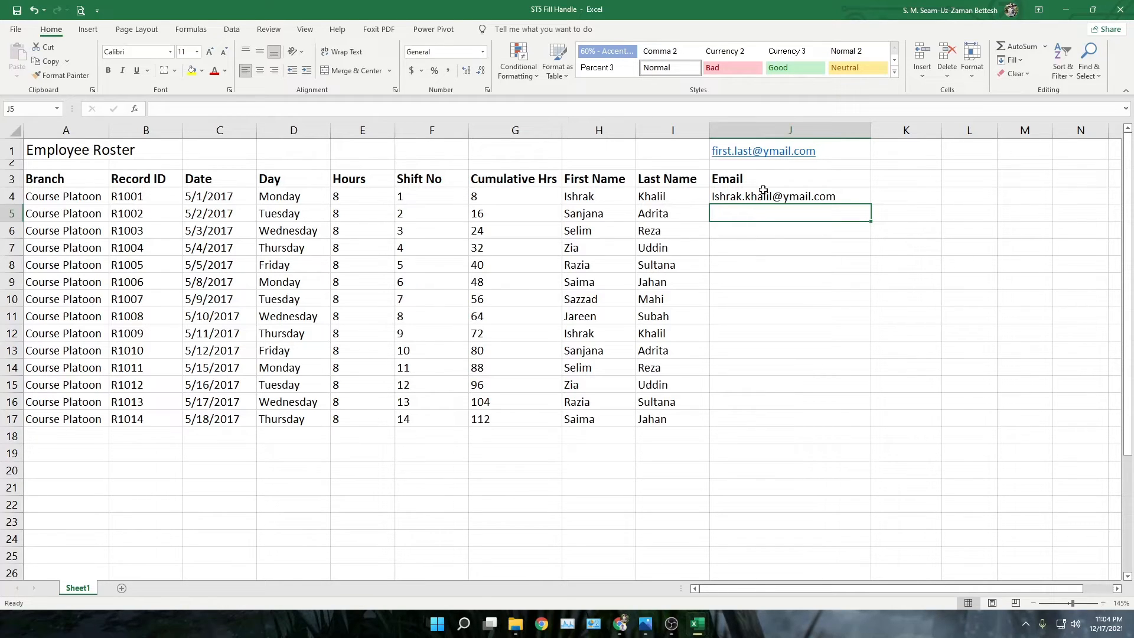
Step: Fill the Email column from J4 down to row 17 using the Flash Fill option, following the first and last name pattern
left_click(743, 199)
left_click(577, 198)
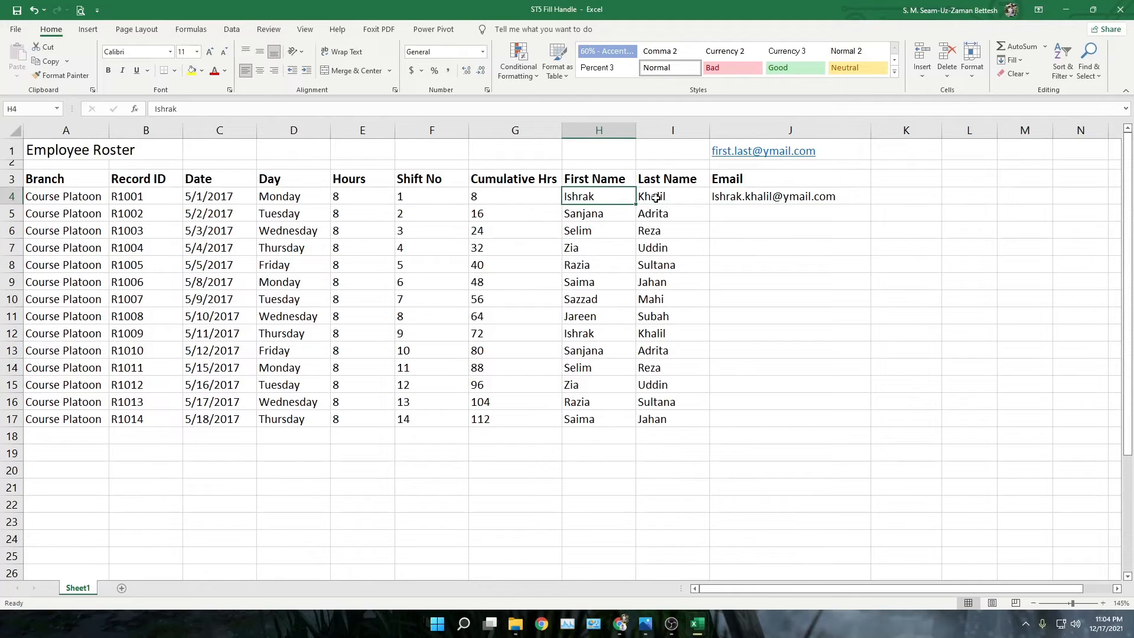
left_click(762, 201)
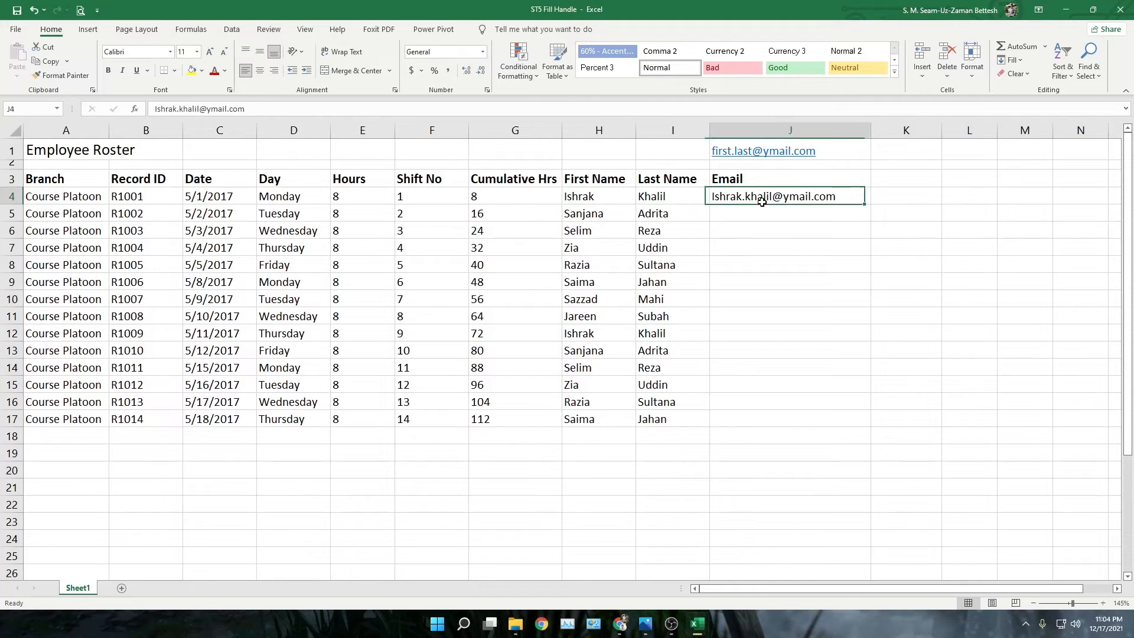
left_click(654, 202)
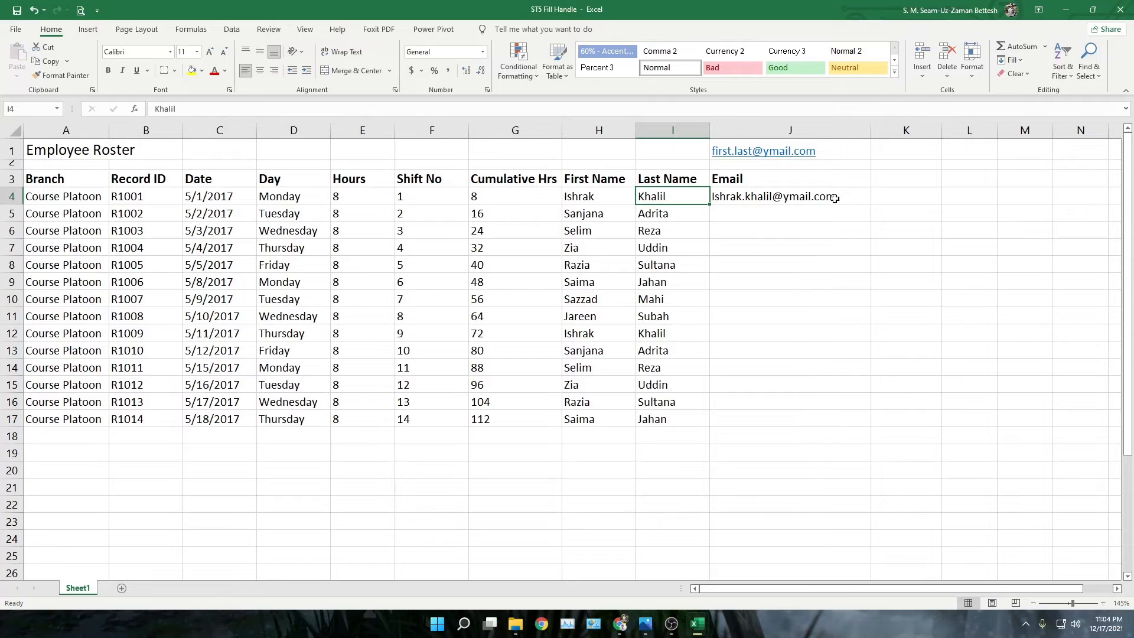
left_click(813, 199)
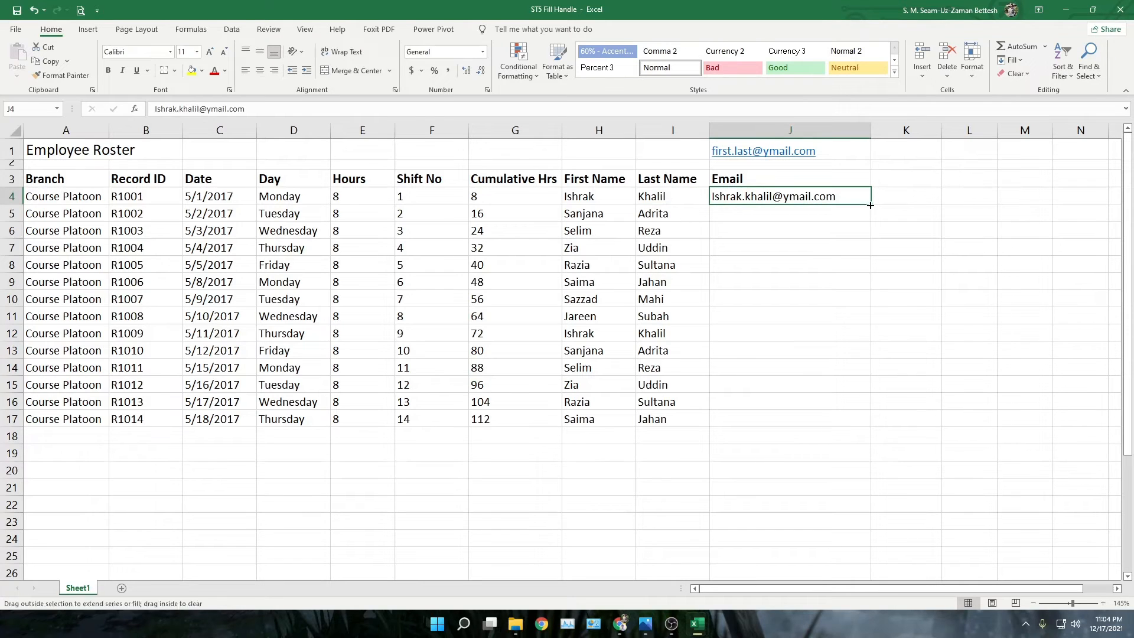
double_click(870, 204)
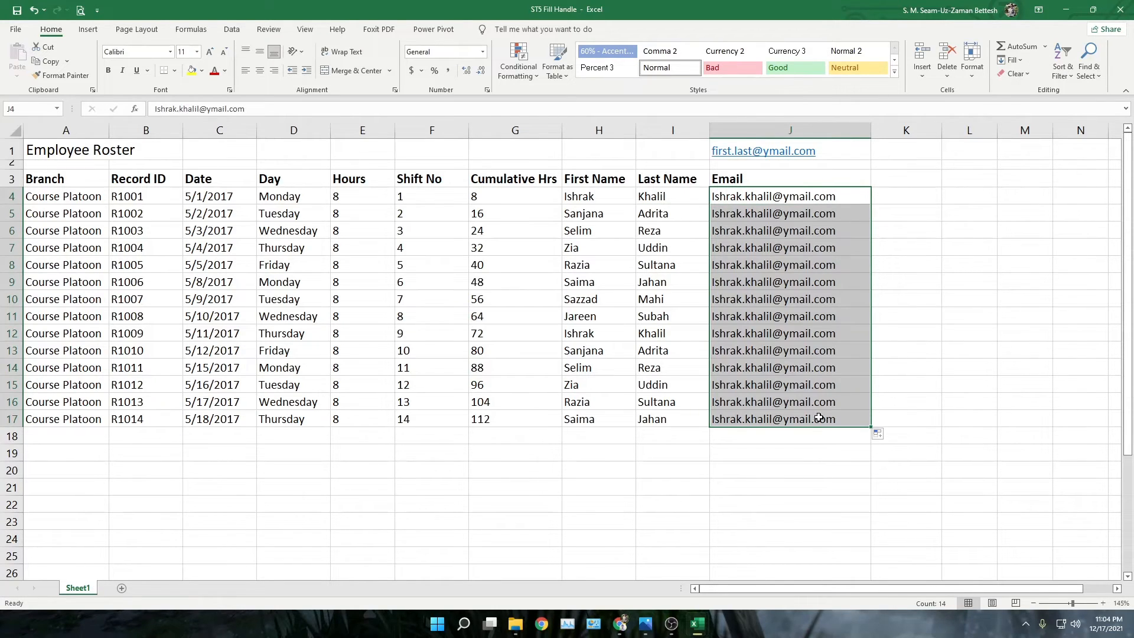
left_click(877, 437)
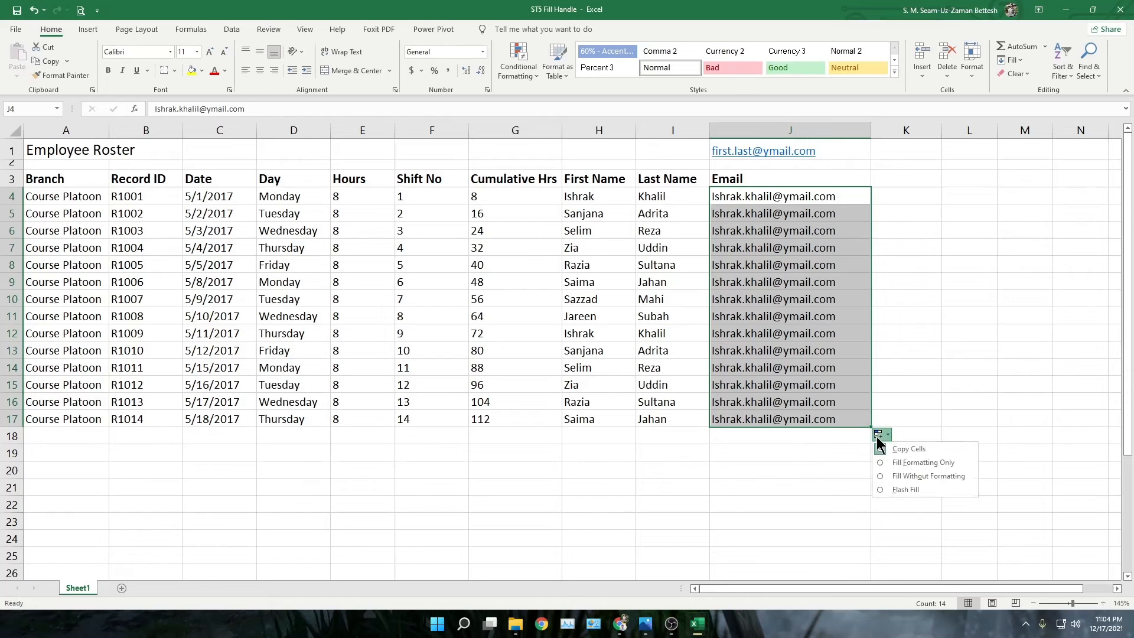
left_click(880, 490)
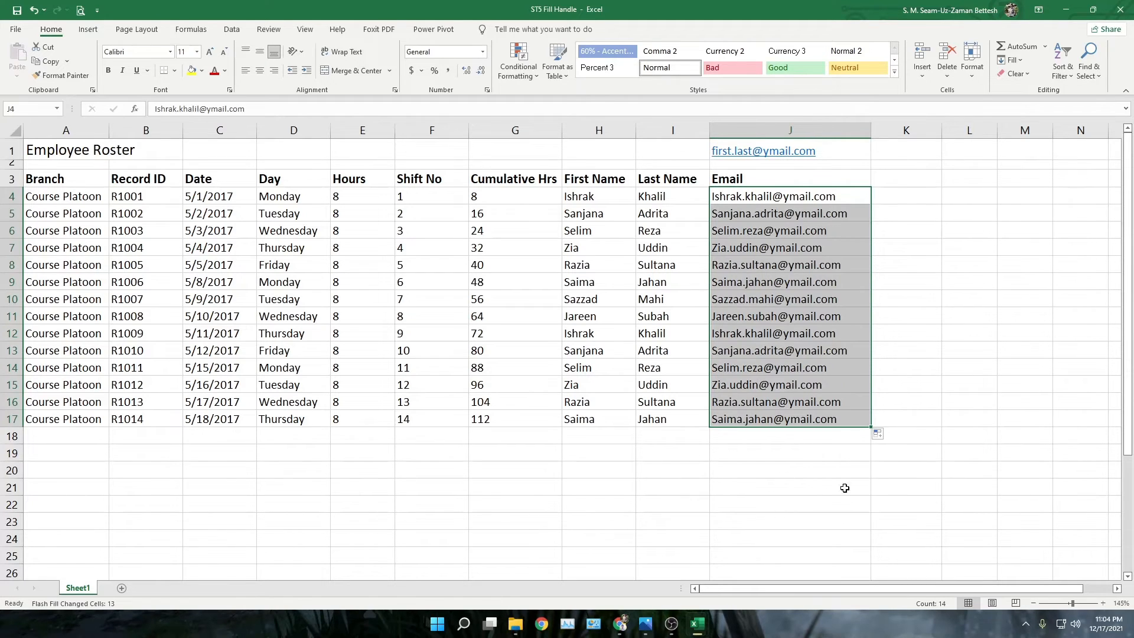
left_click_drag(786, 213, 787, 418)
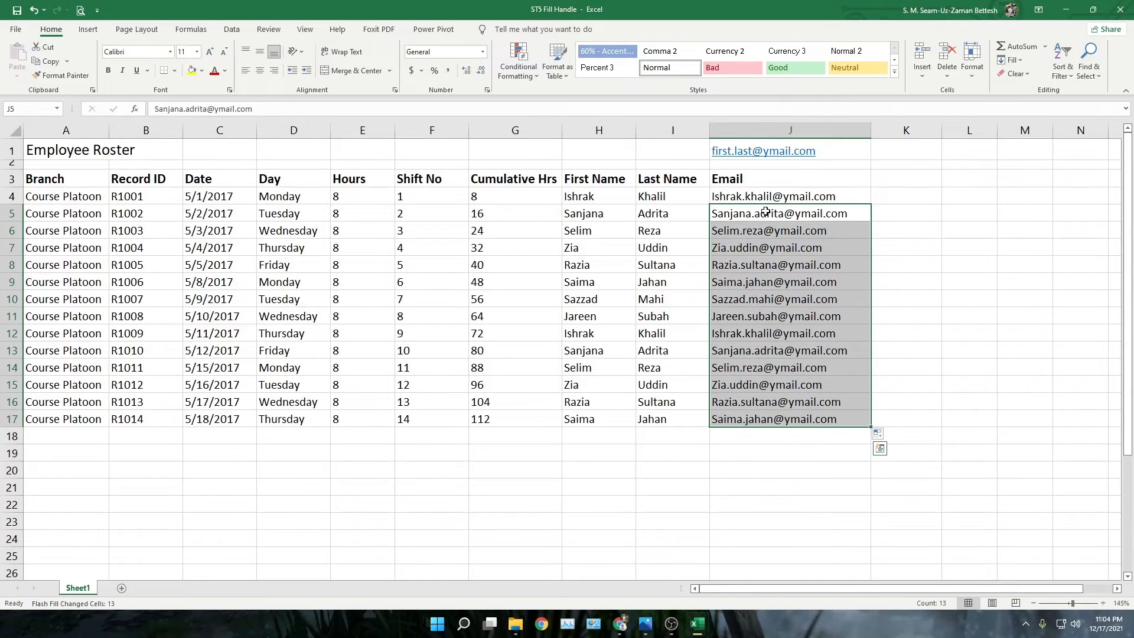
left_click_drag(767, 196, 779, 416)
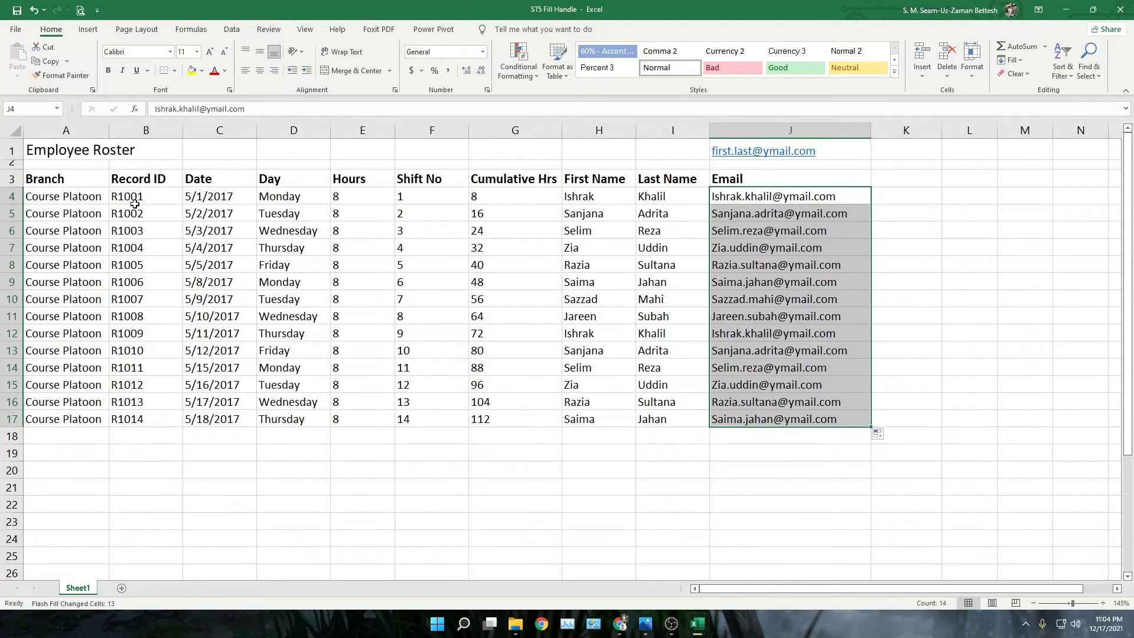
Step: Clear the filled values from Record ID through Shift No in B5:F17 and the Cumulative Hrs values in G6:G17
left_click_drag(136, 210, 519, 417)
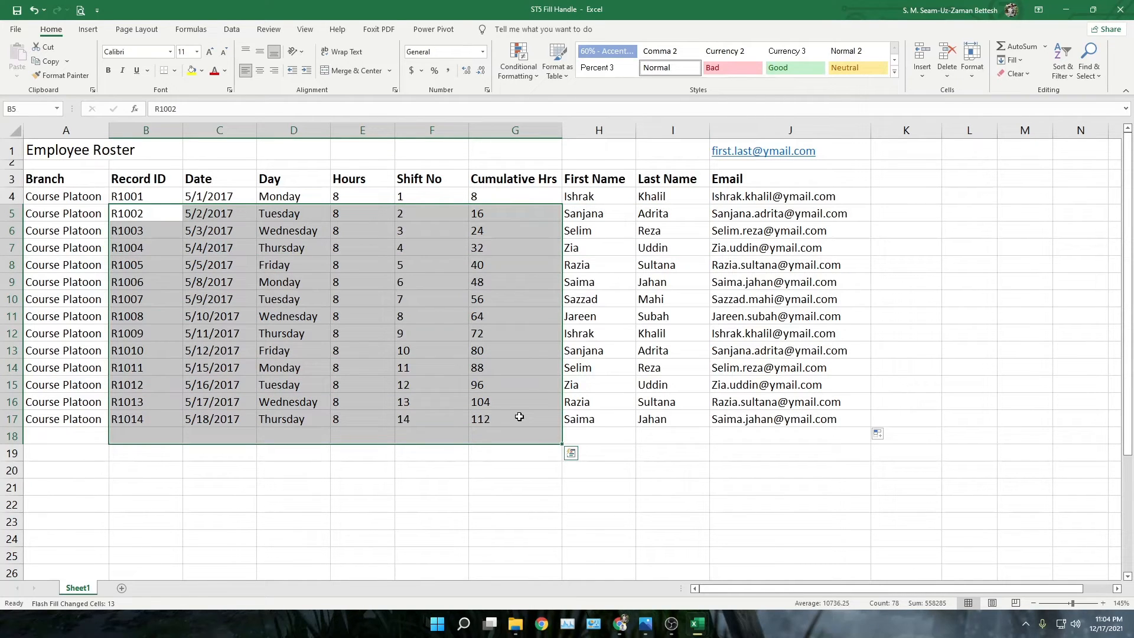
double_click(144, 213)
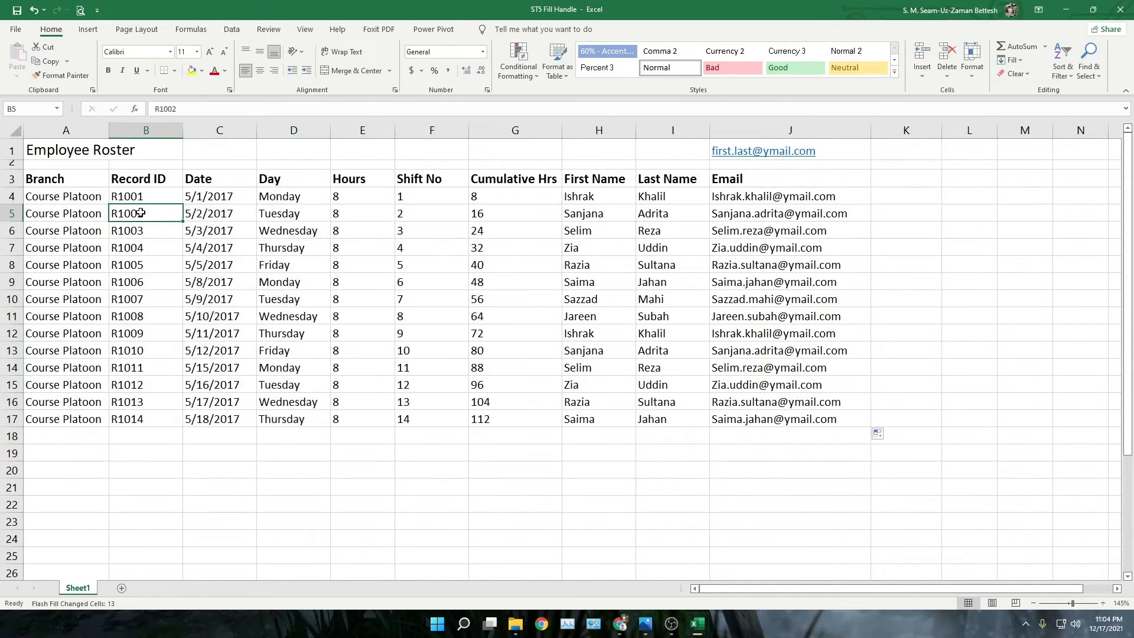
left_click_drag(177, 216, 412, 413)
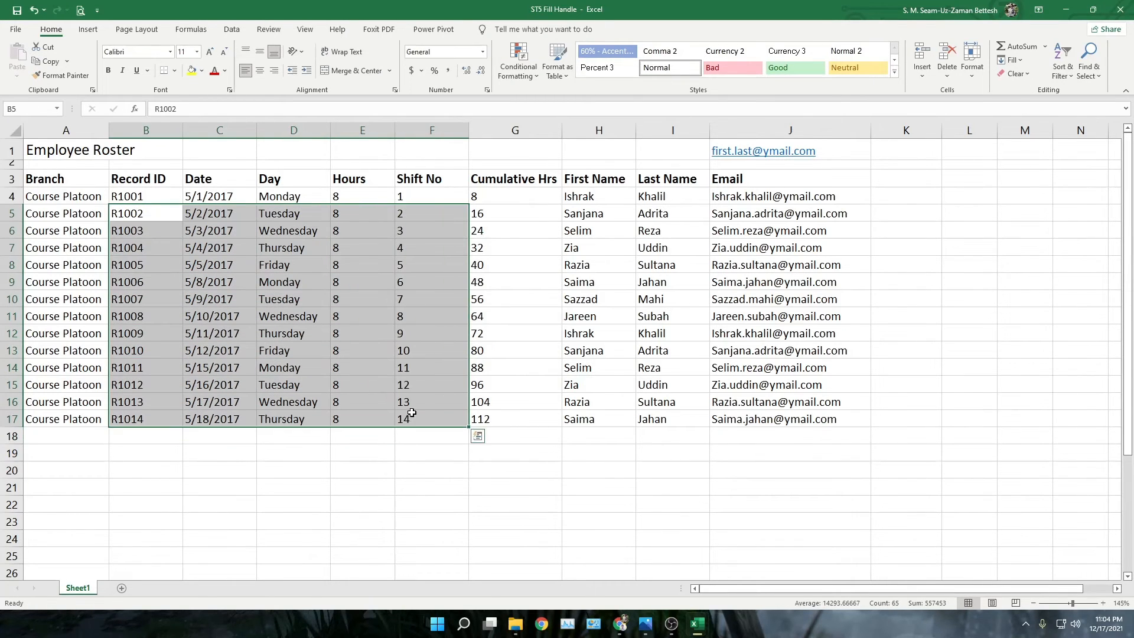
key("Delete")
left_click_drag(501, 232, 505, 423)
key("Delete")
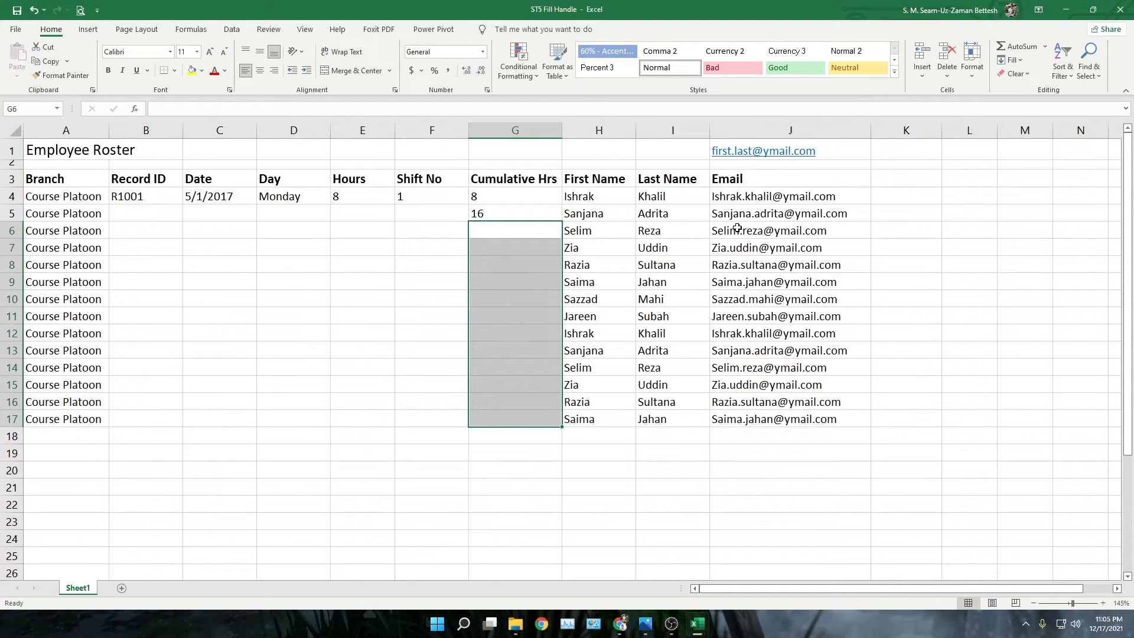
Step: Clear the generated emails in J5:J17 and the repeated first and last names in H12:I17
left_click_drag(745, 220, 751, 416)
key("Delete")
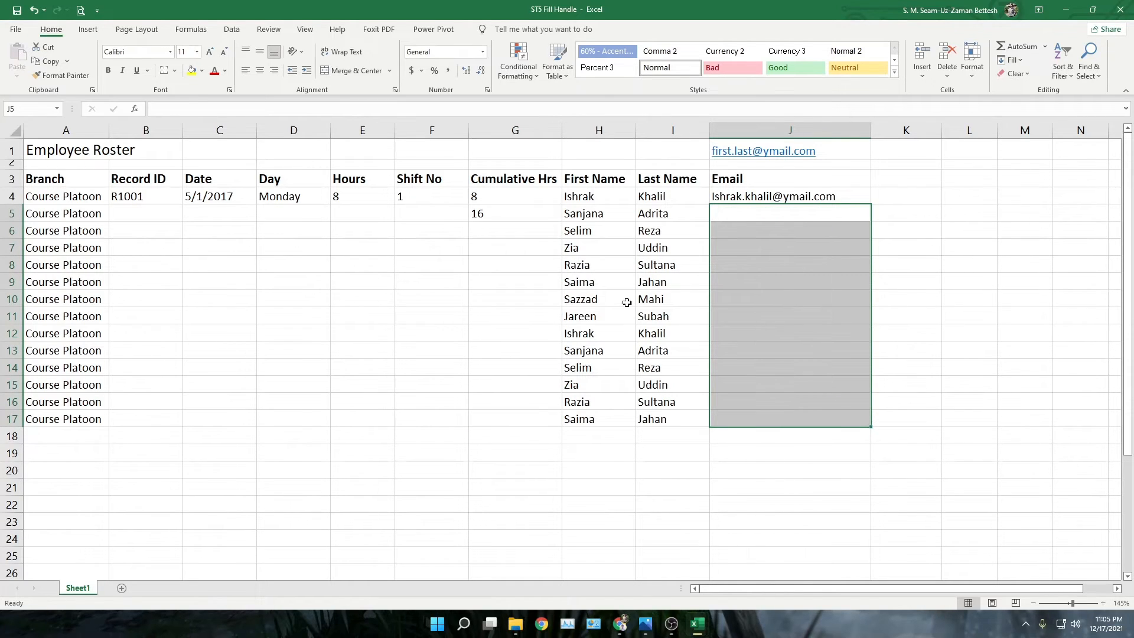
left_click_drag(582, 334, 665, 421)
key("Delete")
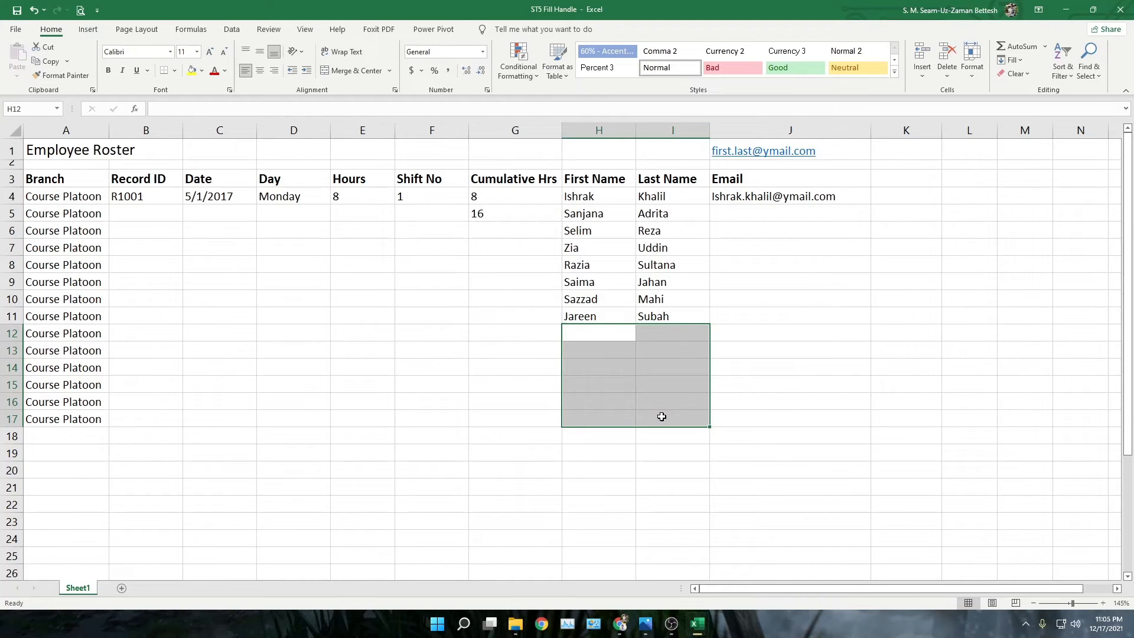
Step: Clear the copied Branch entries in A5:A17, keeping the starting value in A4
left_click(132, 210)
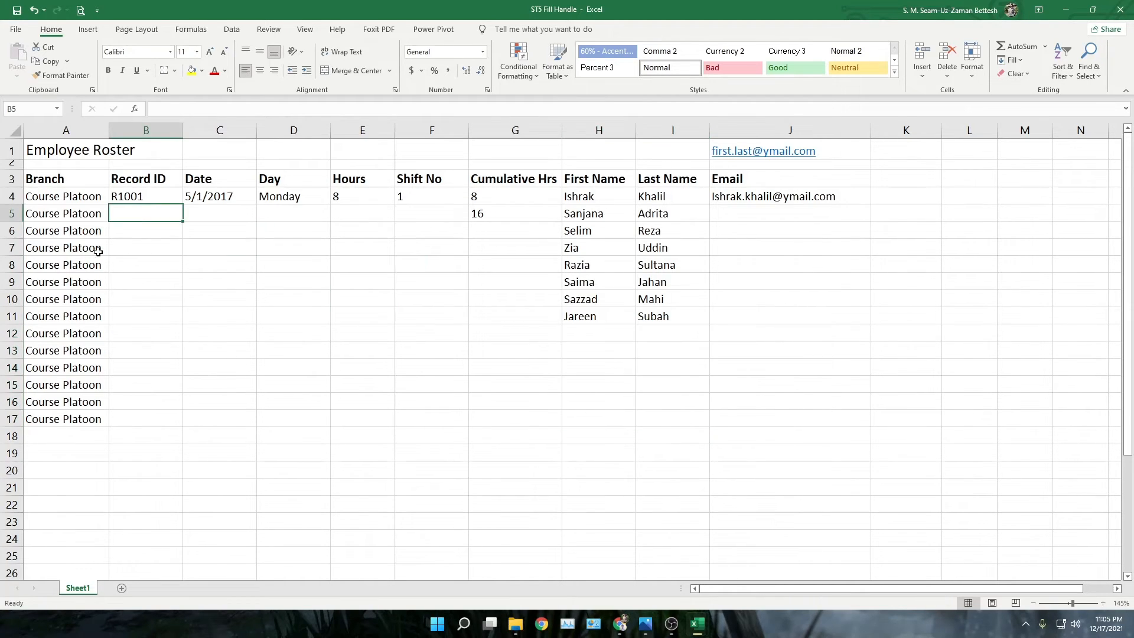
left_click_drag(83, 216, 88, 419)
key("Delete")
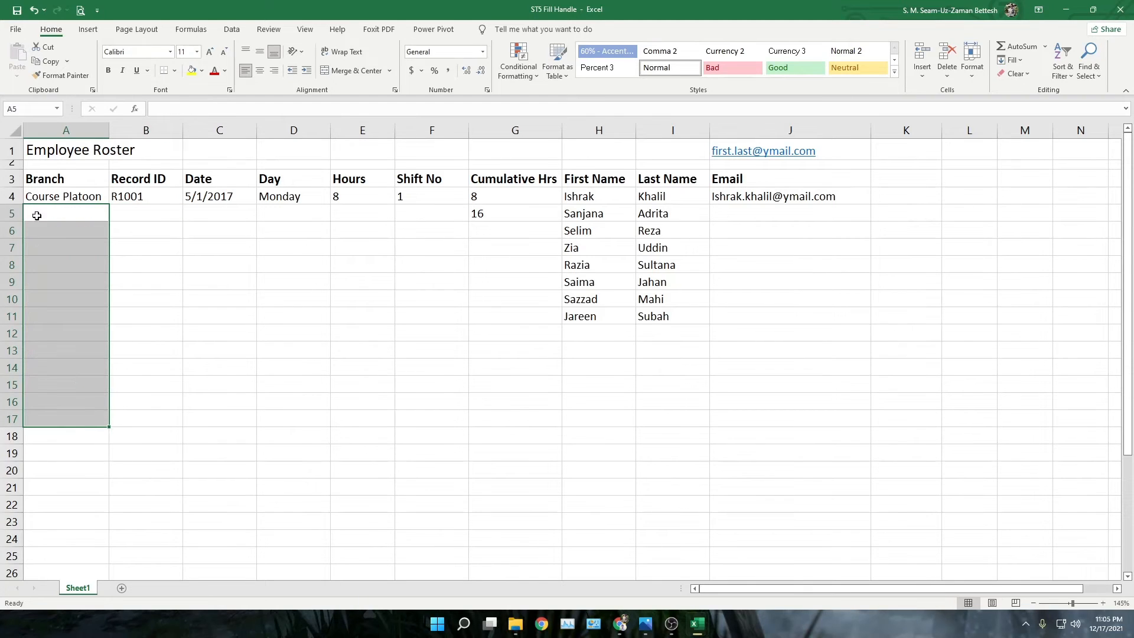
Step: Fill Branch through Hours from A4:E4 down to row 17, and extend Shift No from F4 to row 17 with Fill Series
left_click_drag(57, 201, 394, 426)
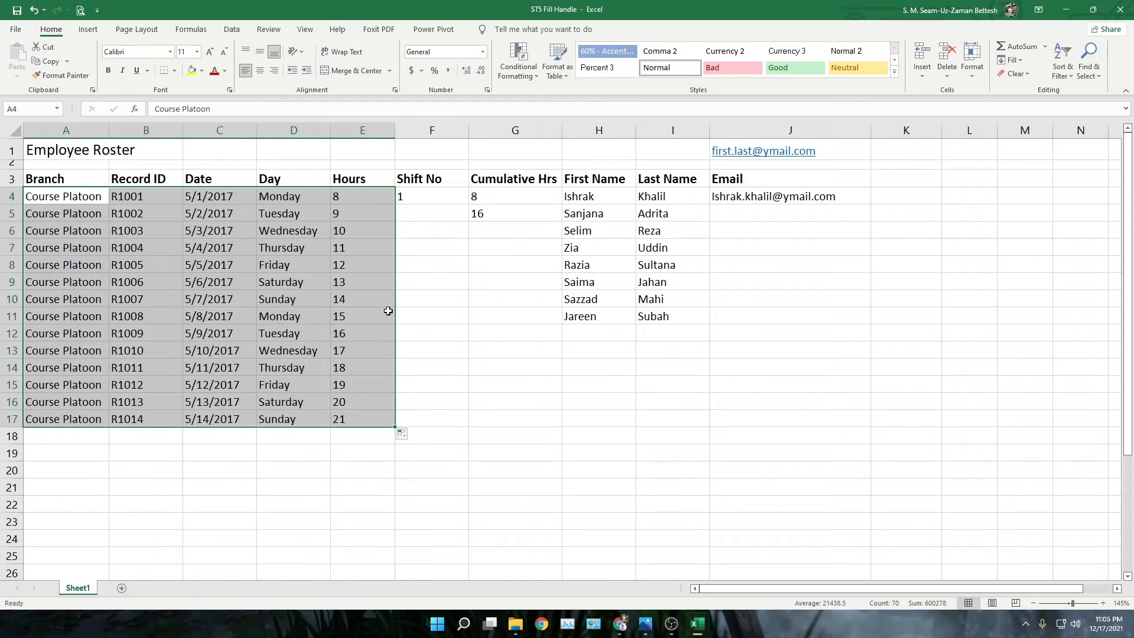
left_click(464, 192)
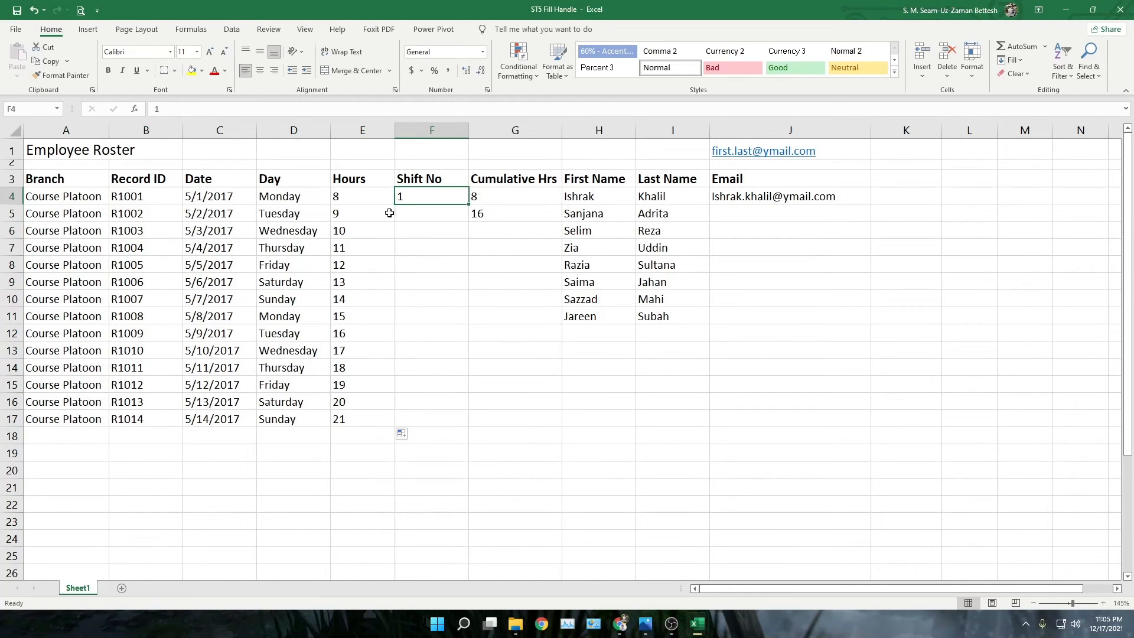
double_click(469, 206)
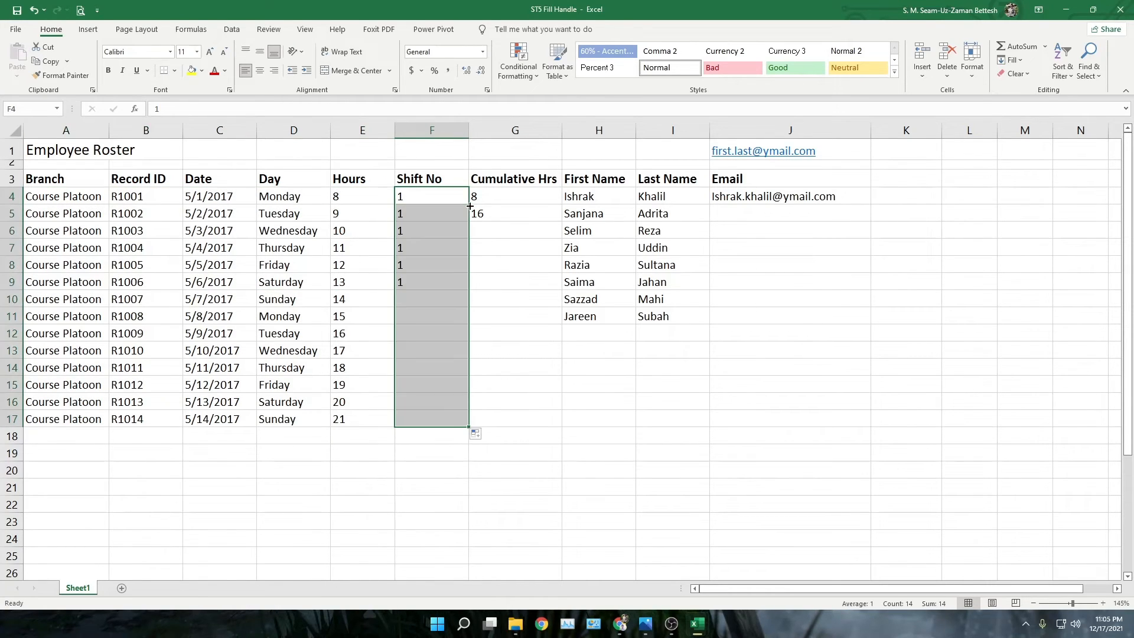
left_click(479, 438)
left_click(516, 461)
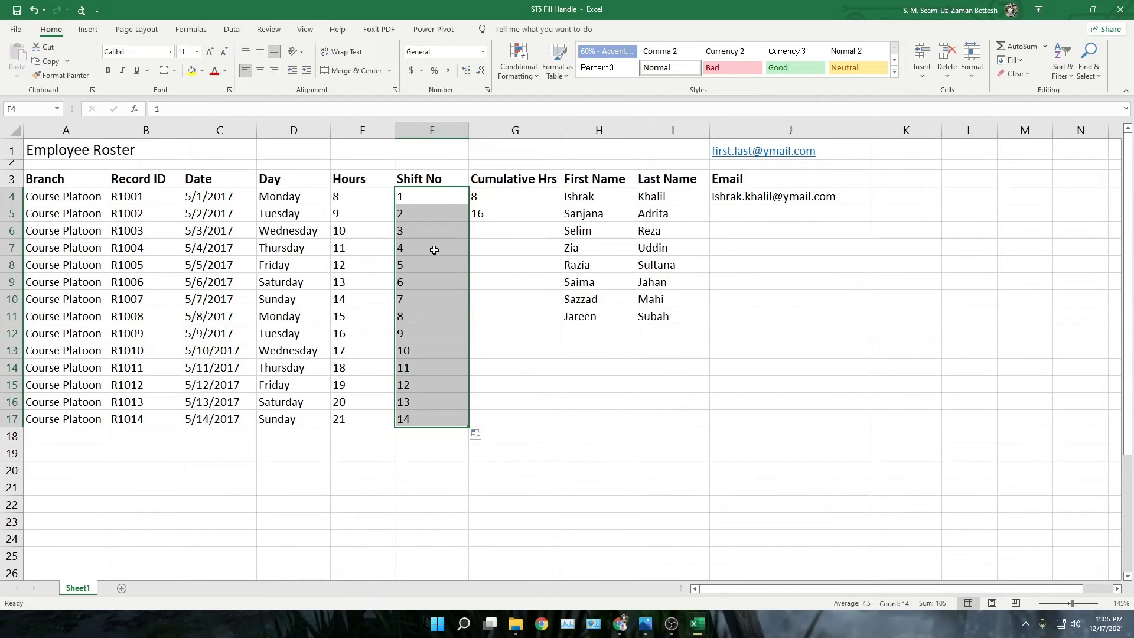
Step: Extend the Cumulative Hrs pattern from G4:G5 down to row 17, and repeat the first and last names in H:I down to row 17
left_click_drag(511, 191, 514, 214)
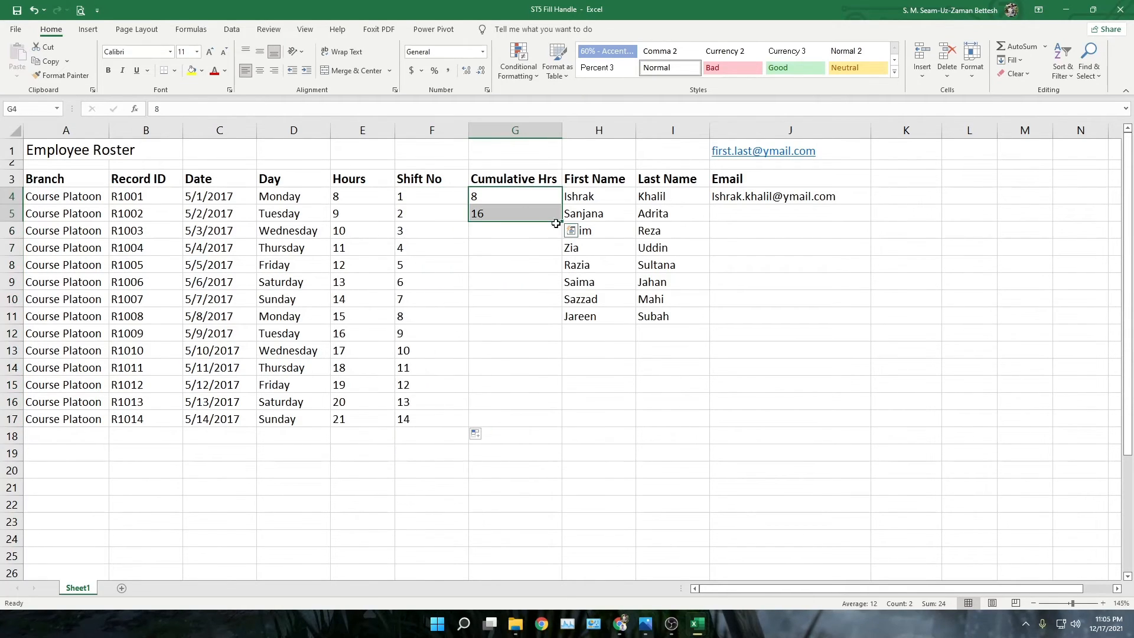
double_click(555, 223)
left_click_drag(584, 202, 711, 426)
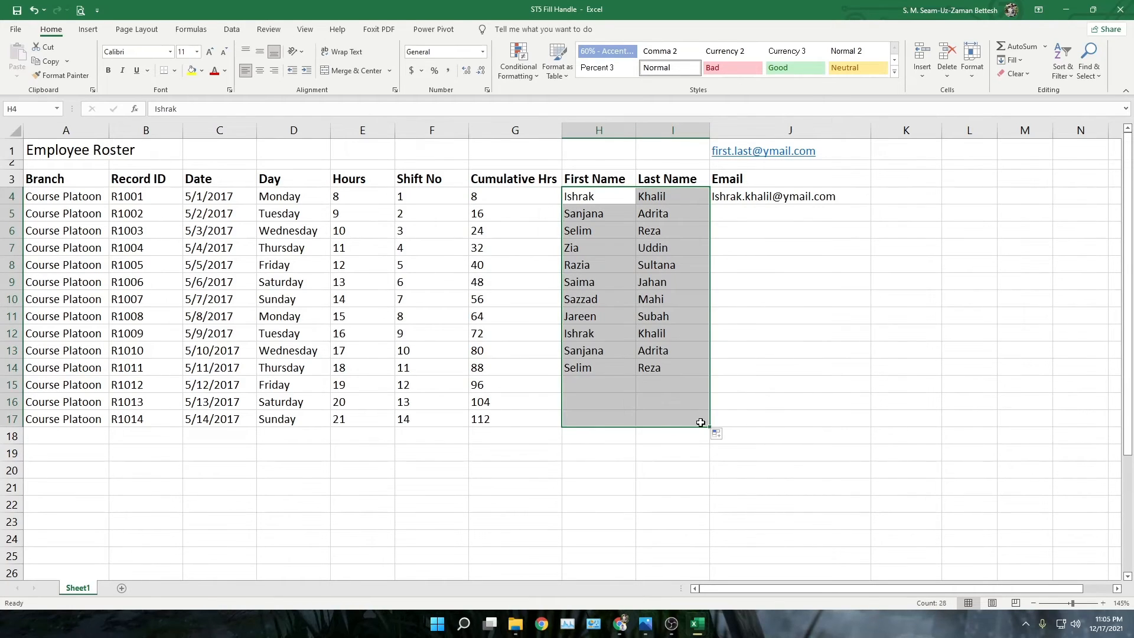
Step: Copy the Email entry in J4 down to J17 and switch the filled range to Flash Fill
left_click(742, 196)
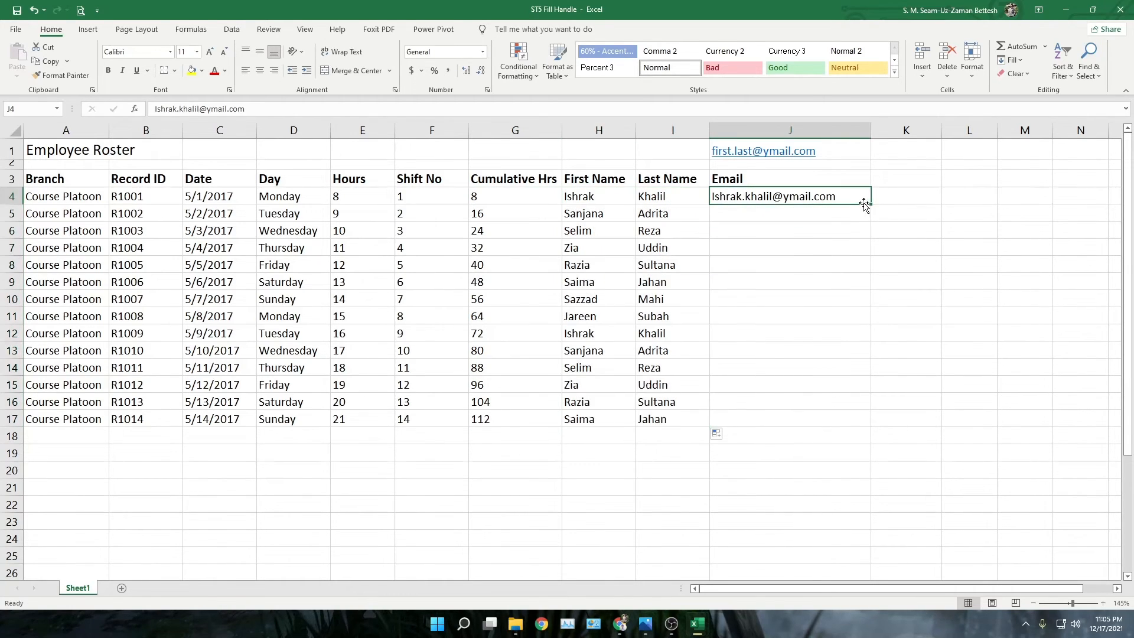
double_click(870, 204)
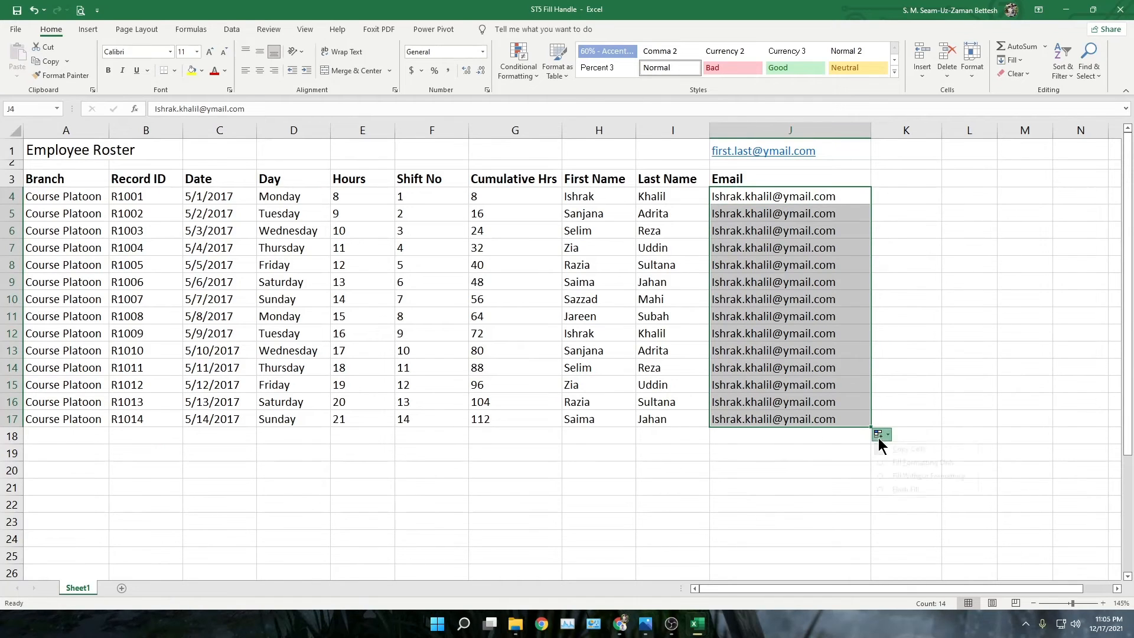
left_click(920, 487)
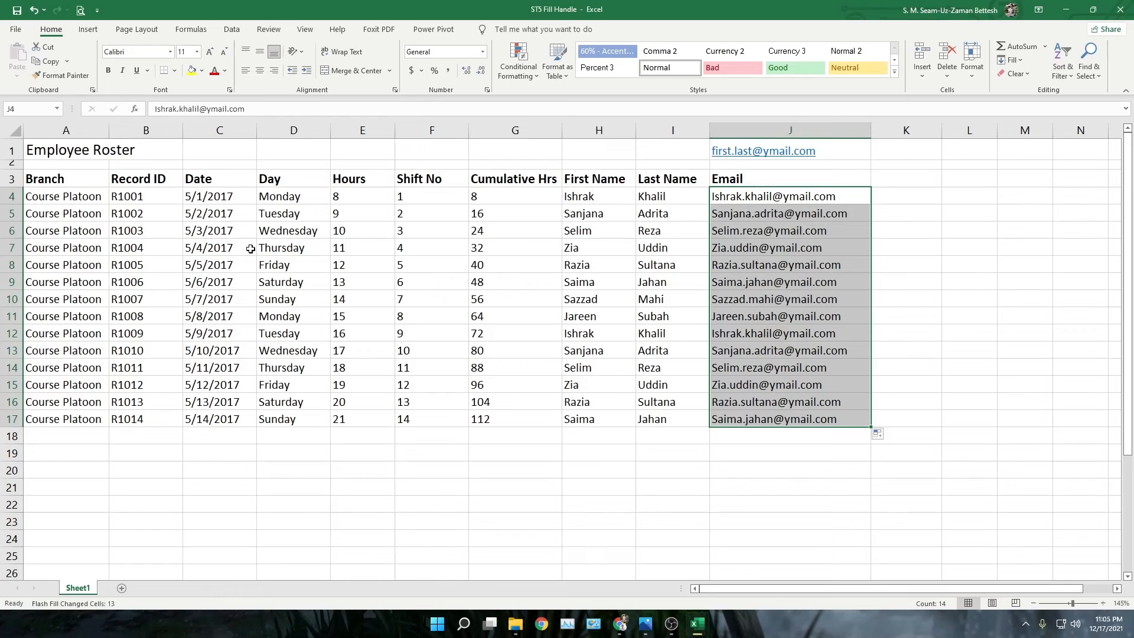
left_click(106, 203)
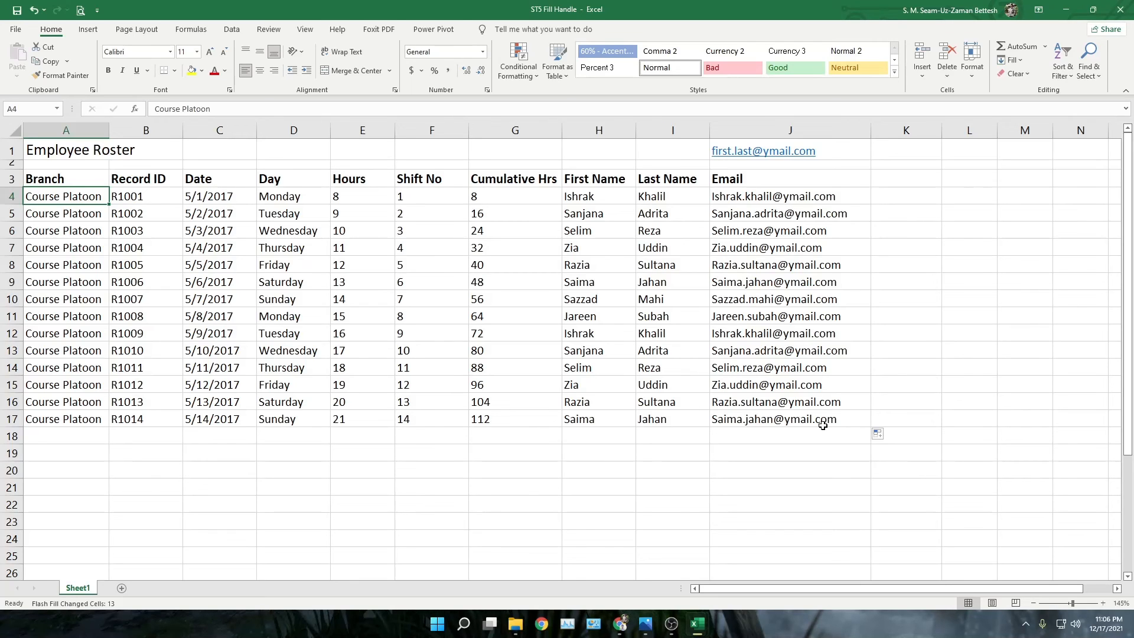
left_click_drag(845, 419, 47, 197)
left_click(512, 402)
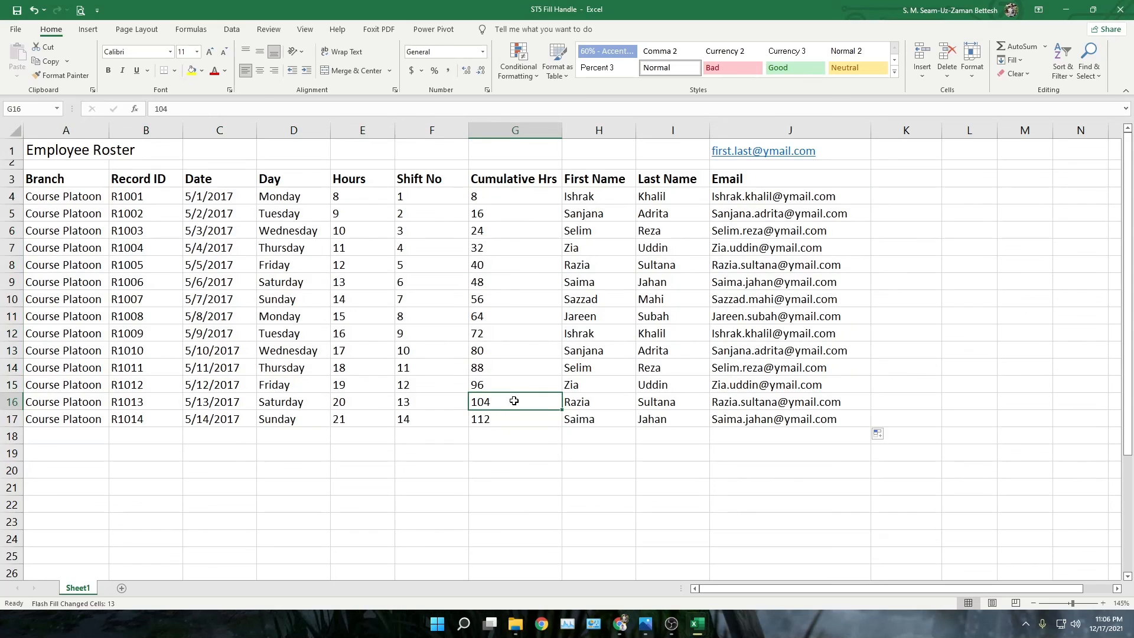